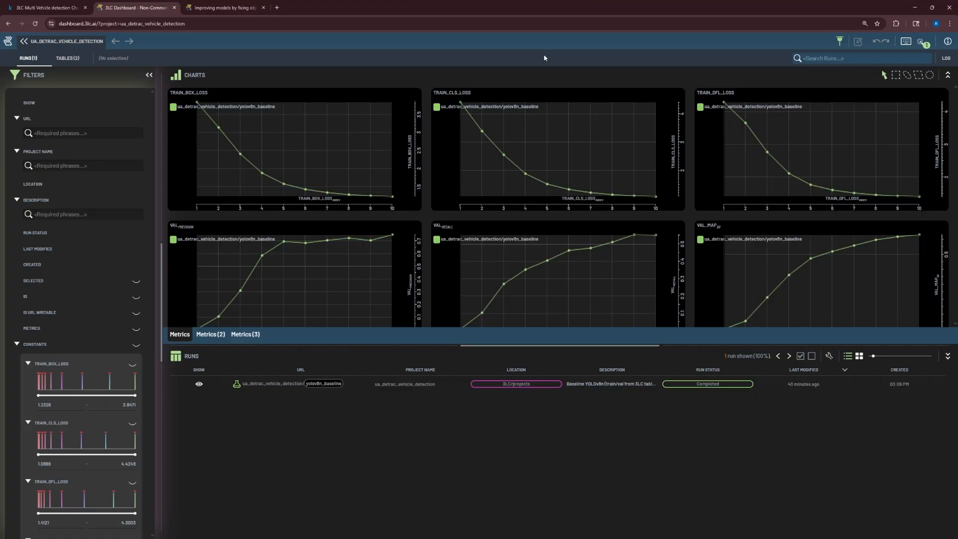
Step: Open the metrics of the yolov8n_baseline run and filter them to the ua_detrac_10k-train table
double_click(447, 387)
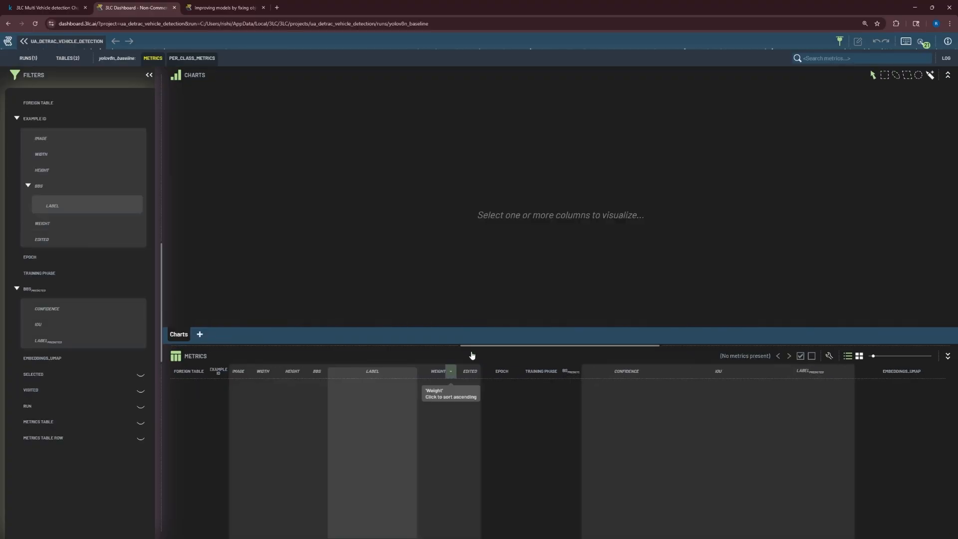
drag(472, 345, 462, 211)
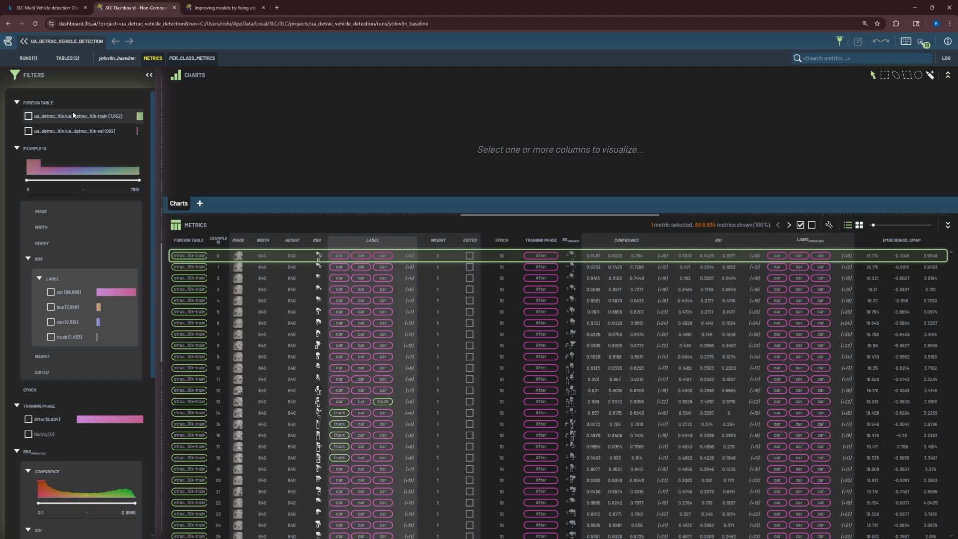
click(29, 116)
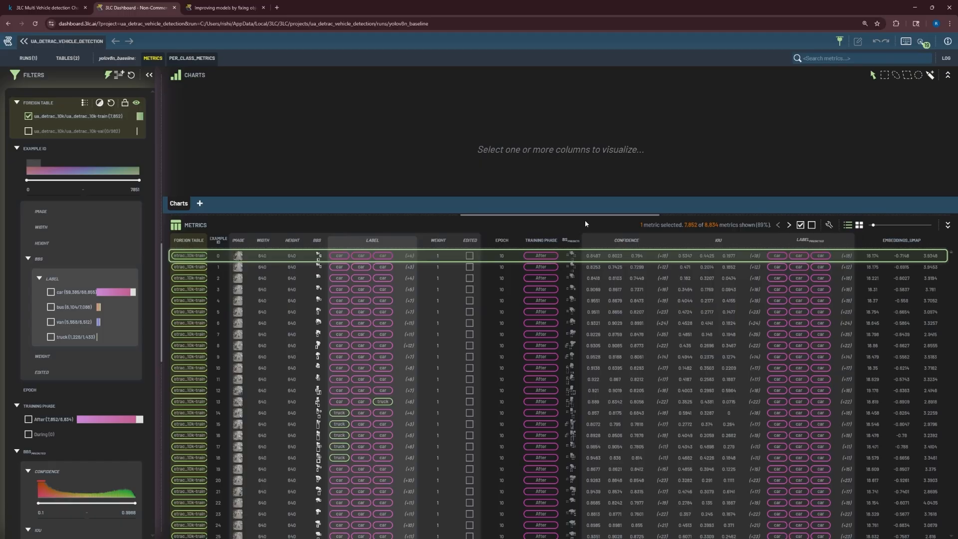
Step: Chart the image, ground-truth BBS and predicted BBS columns together, and enlarge the chart area
click(237, 245)
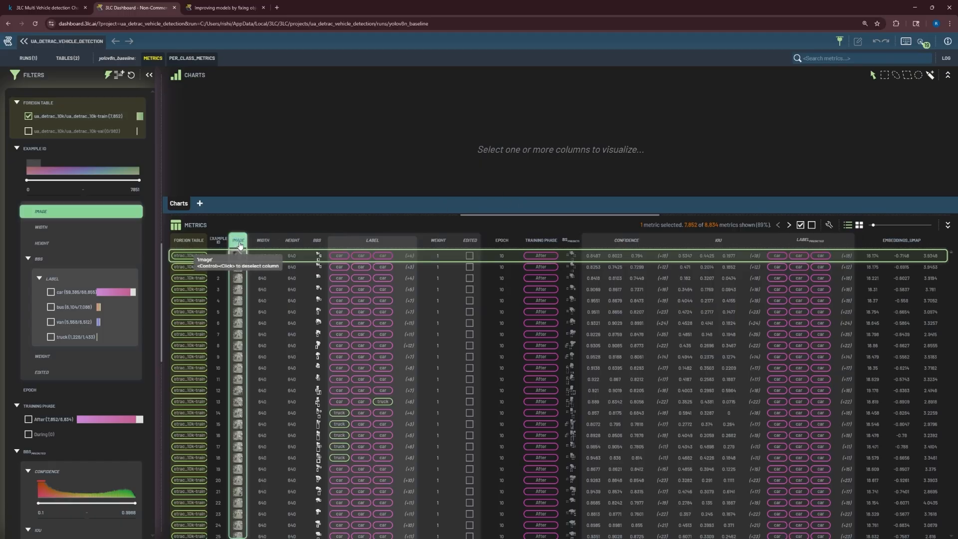
ctrl+click(318, 241)
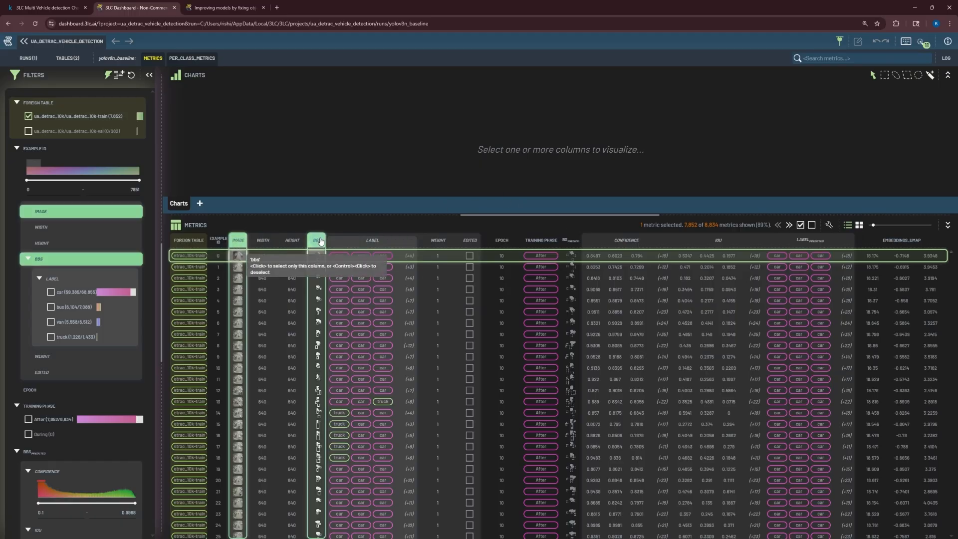
ctrl+click(571, 241)
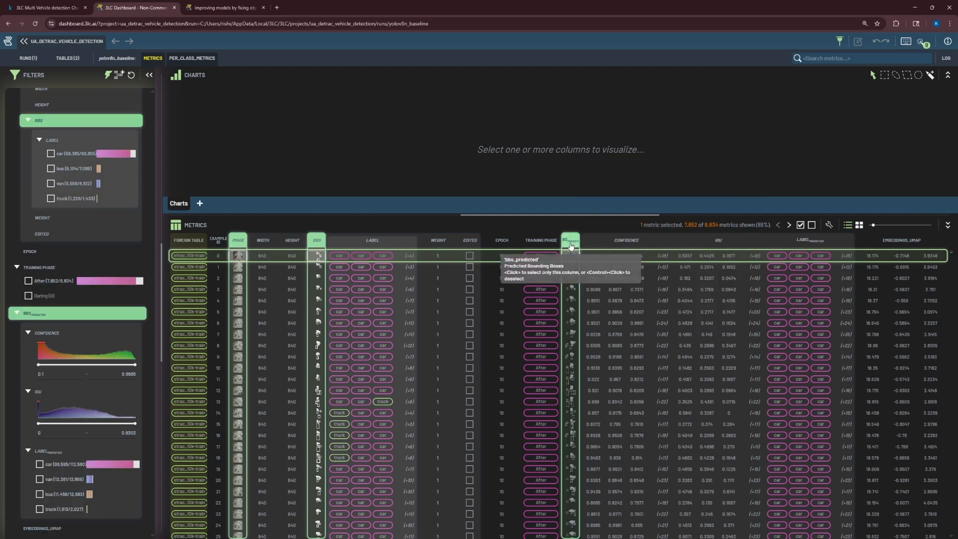
right_click(572, 244)
click(593, 259)
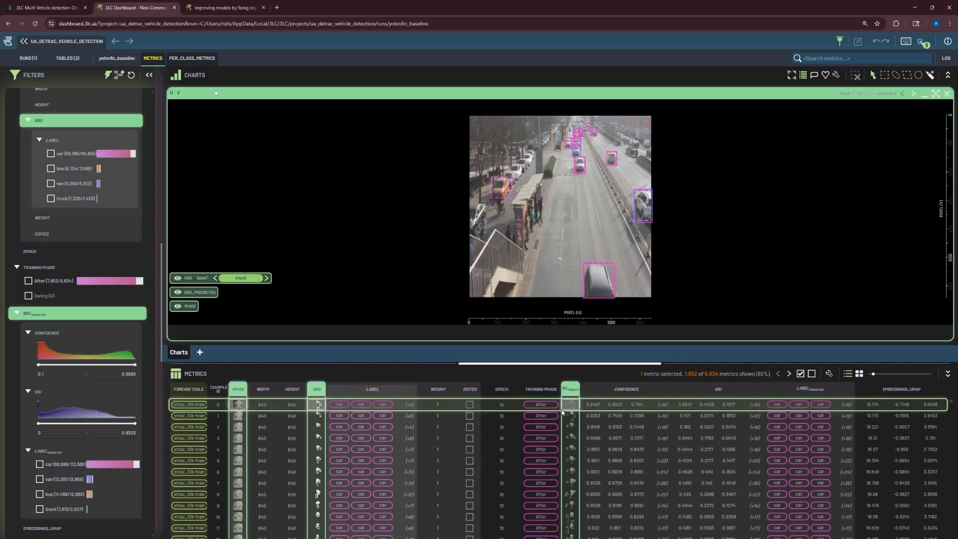
mouse_move(561, 413)
mouse_down()
mouse_move(563, 438)
mouse_move(562, 409)
mouse_up()
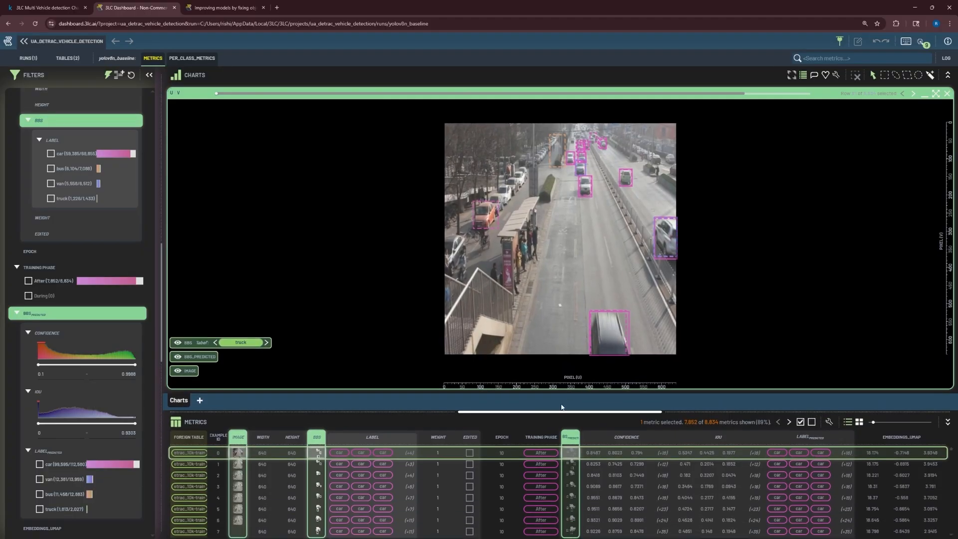
Step: Filter the predicted bounding boxes to a minimum confidence of 0.842
scroll(607, 203, up, 5)
scroll(517, 201, down, 3)
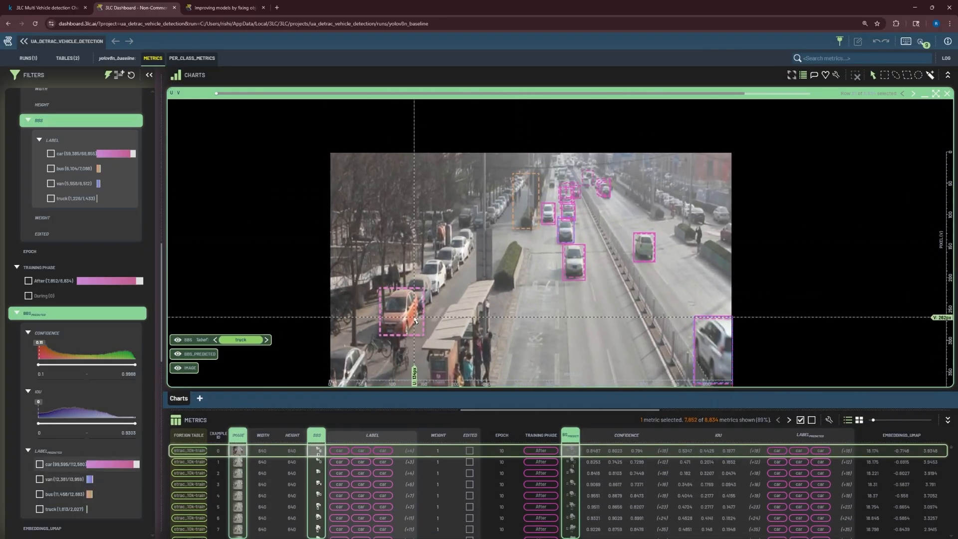
scroll(601, 260, up, 4)
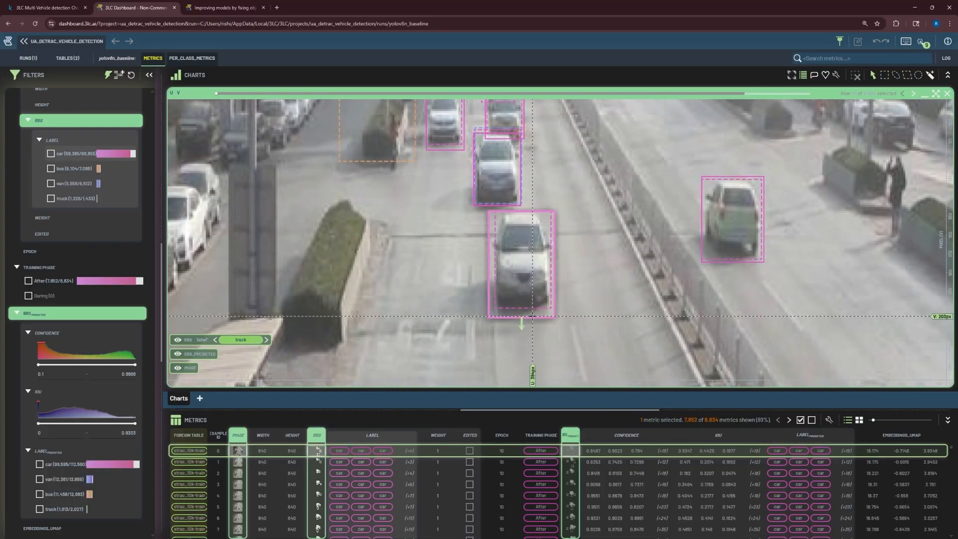
scroll(572, 244, down, 3)
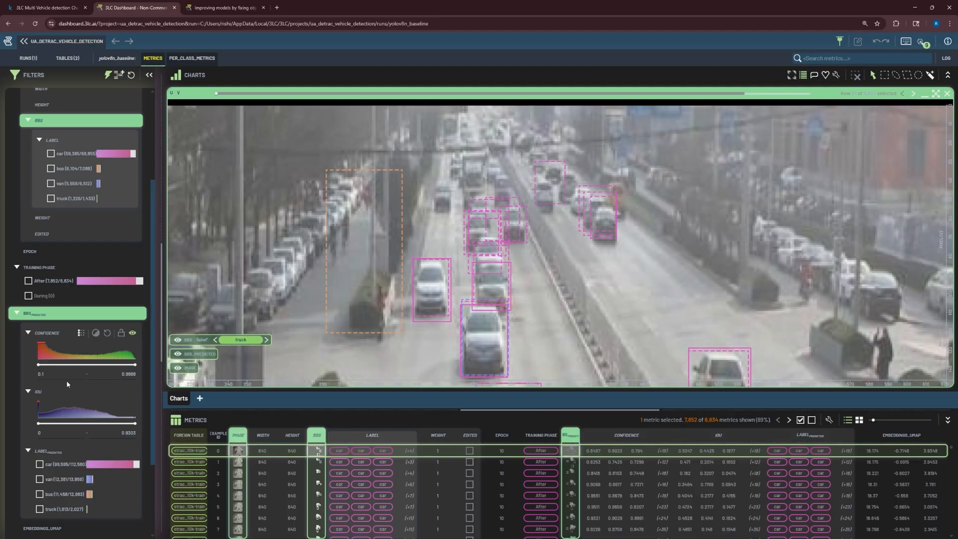
drag(39, 367, 119, 368)
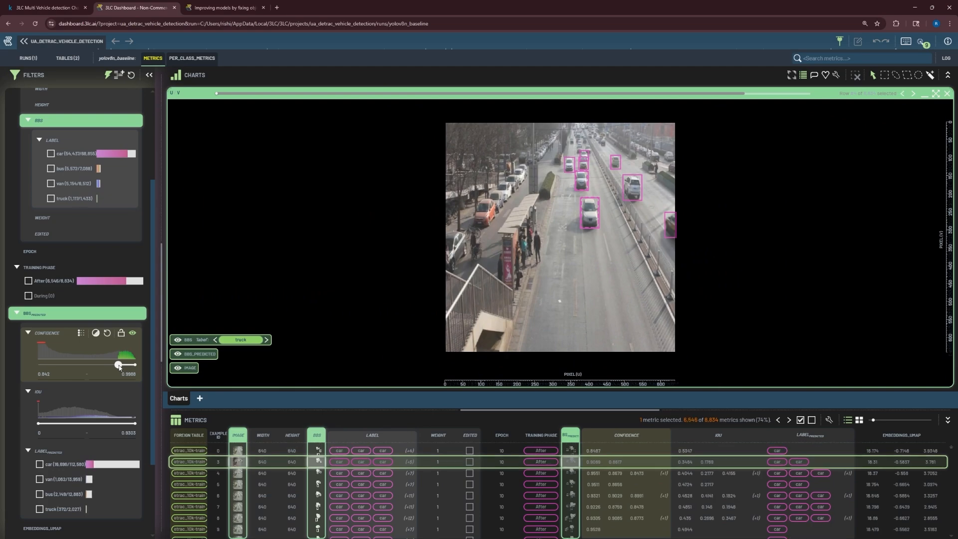
Step: Show the first training sample and select its car box at the image's lower edge for a close look
click(449, 451)
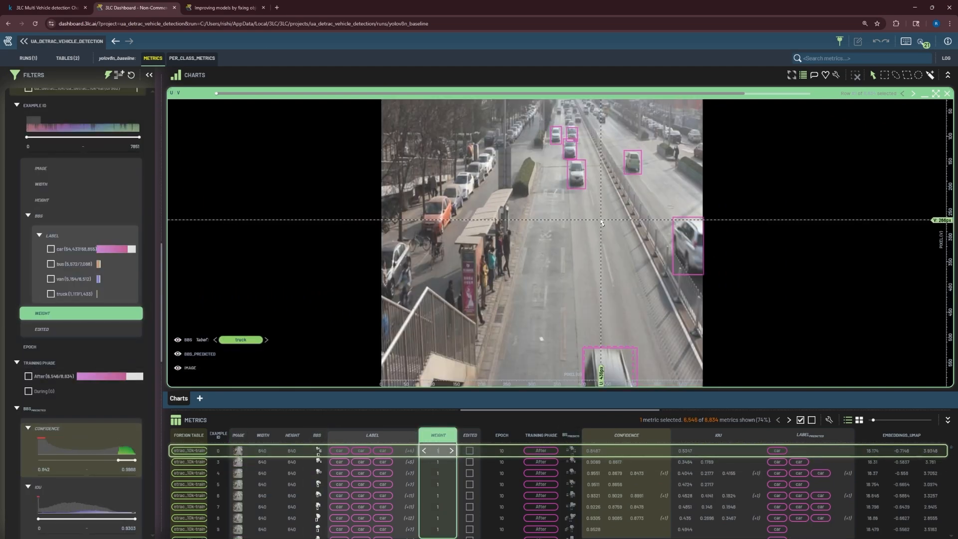
drag(605, 300, 606, 260)
scroll(574, 298, up, 5)
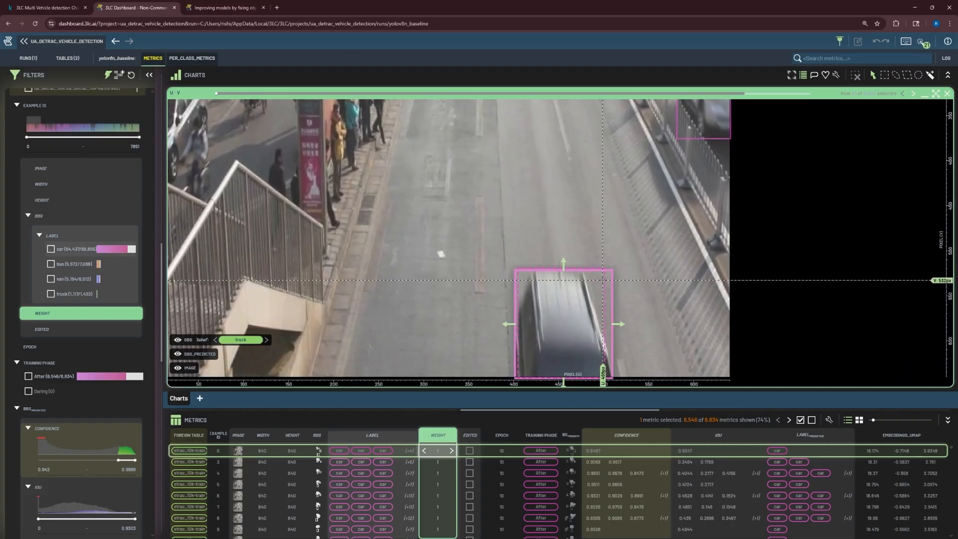
click(597, 272)
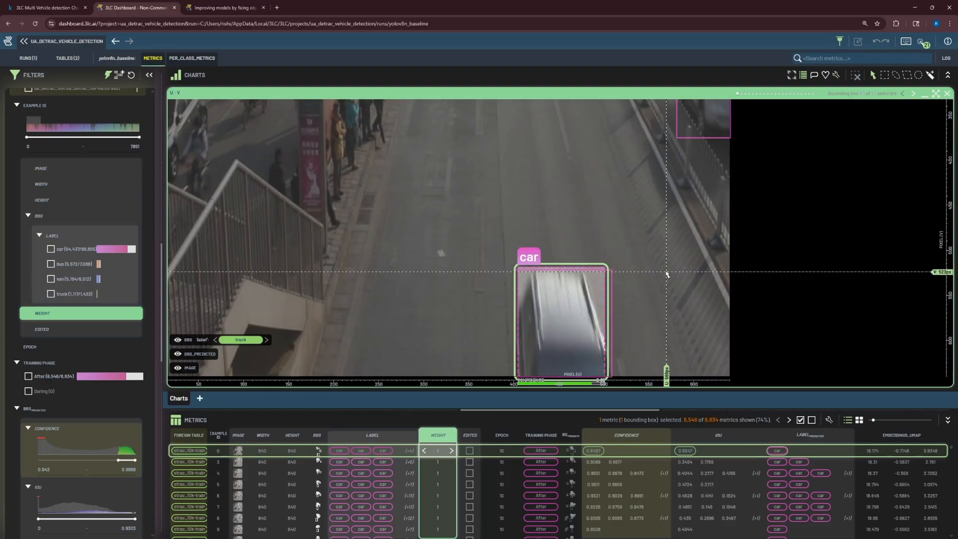
Step: Step through the high-confidence predicted car boxes of the following samples and compare them with the ground-truth boxes
key(Down)
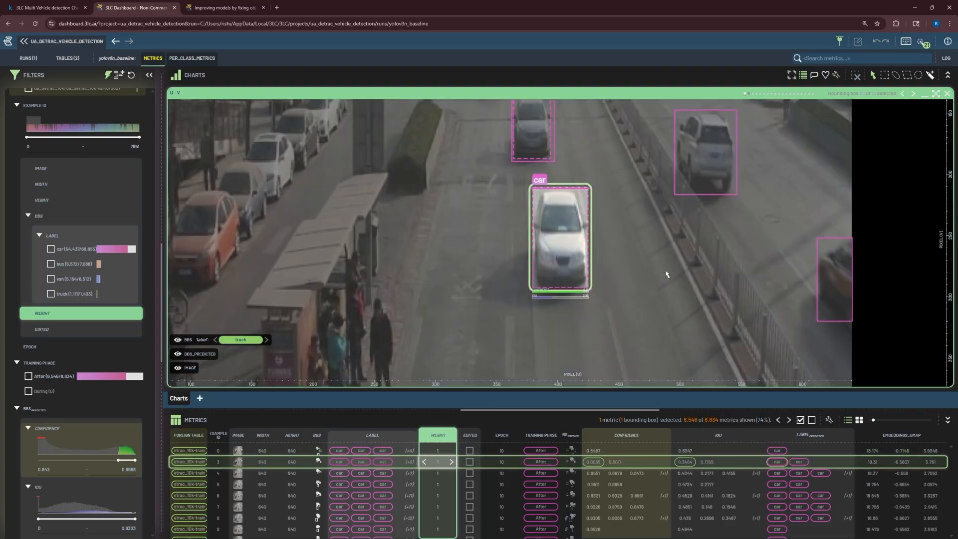
key(Right)
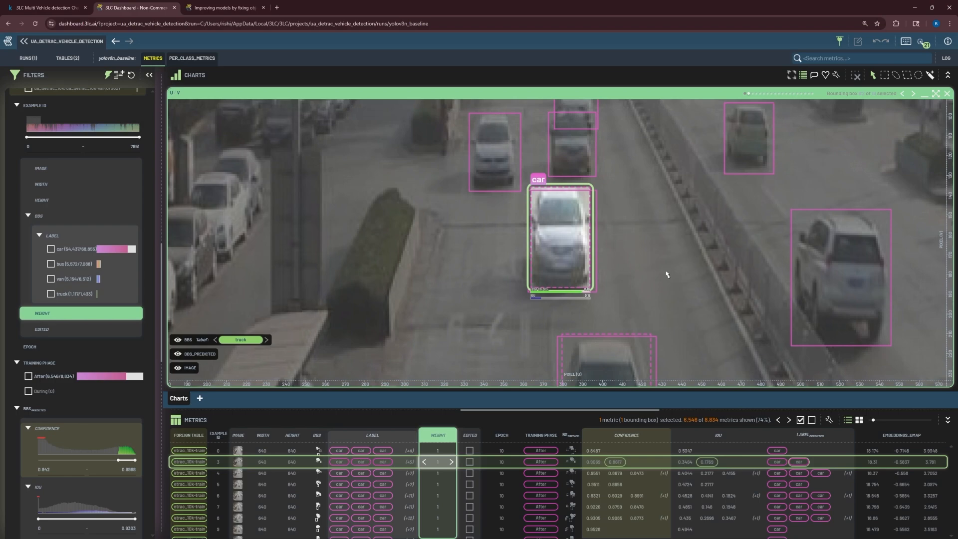
key(Right)
key(Right)
key(Right)
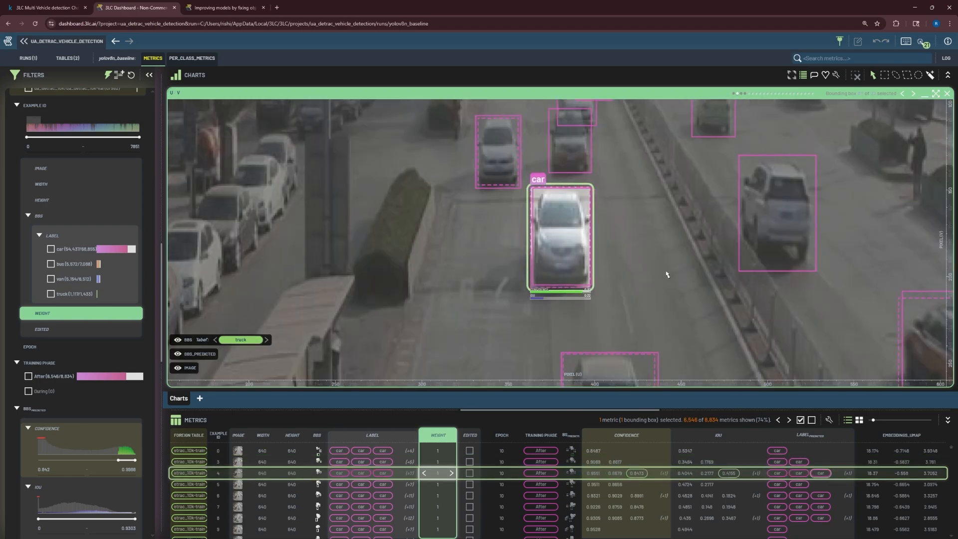
key(Right)
key(Right)
key(Right)
key(Right)
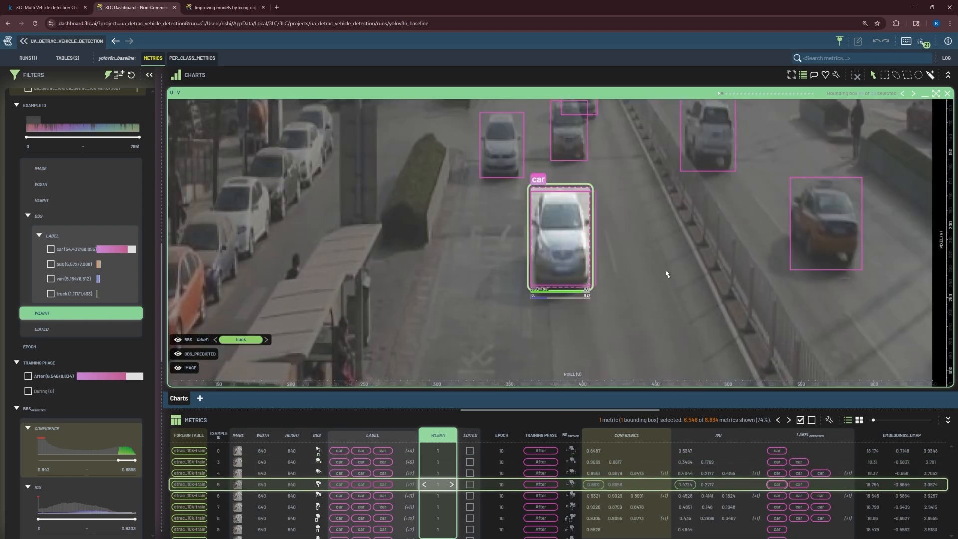
key(Right)
key(Right)
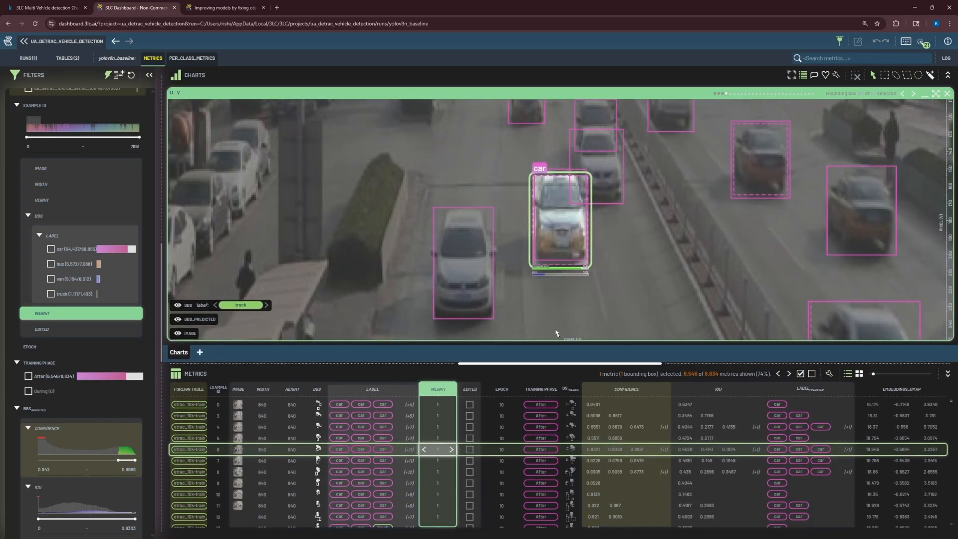
Step: Filter the predicted boxes to a maximum IOU of 0.035 and enlarge the image chart again
drag(562, 409, 562, 320)
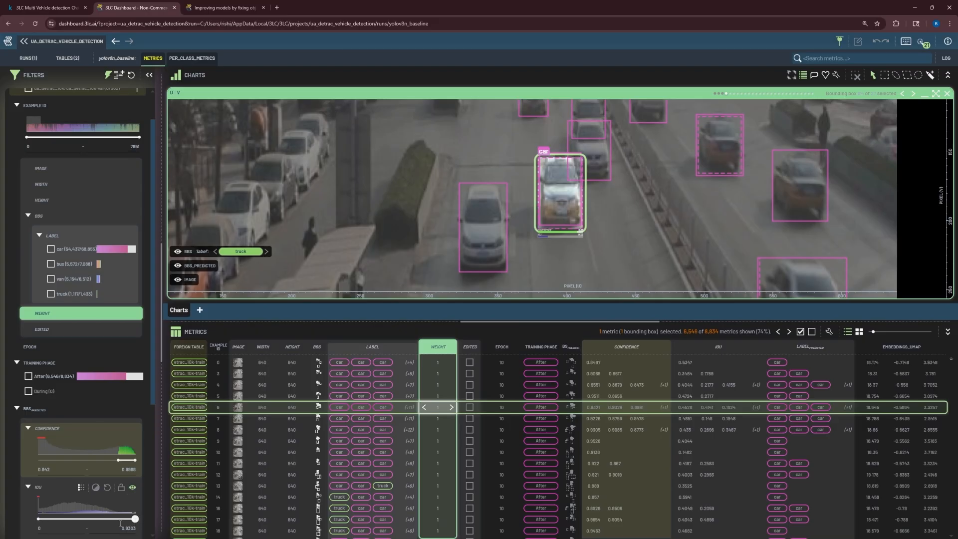
drag(135, 518, 41, 519)
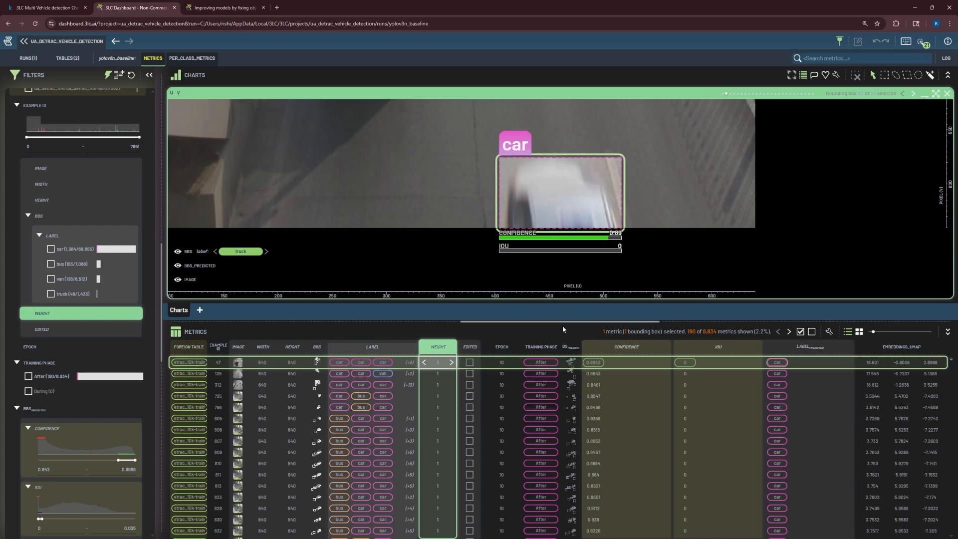
drag(560, 322, 560, 394)
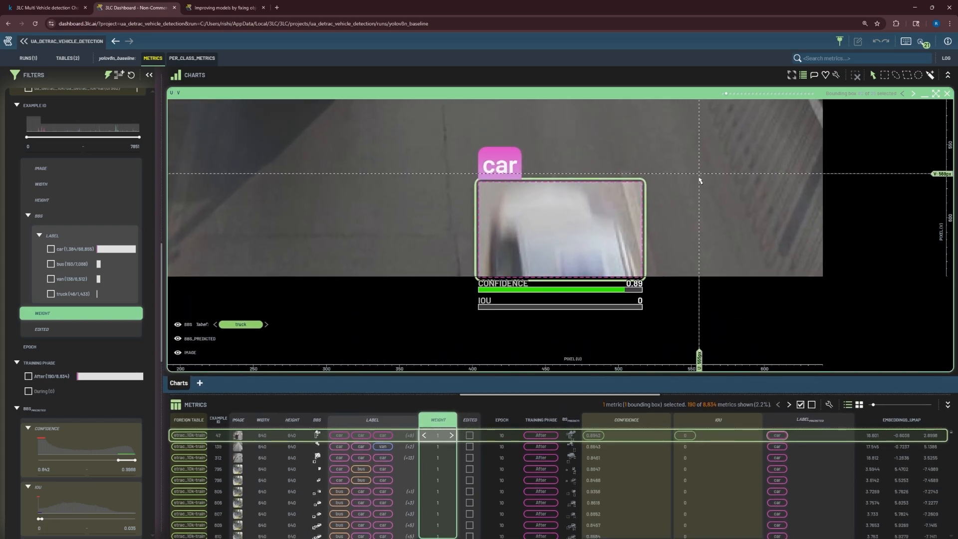
Step: Immediately accept the selected car prediction at the lower edge of the first filtered sample as a label
scroll(697, 184, down, 3)
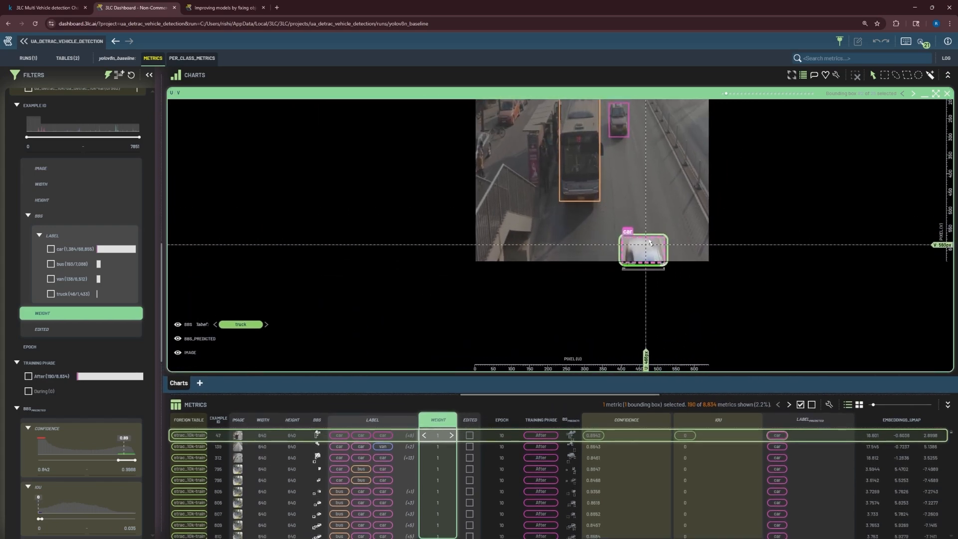
scroll(671, 234, up, 3)
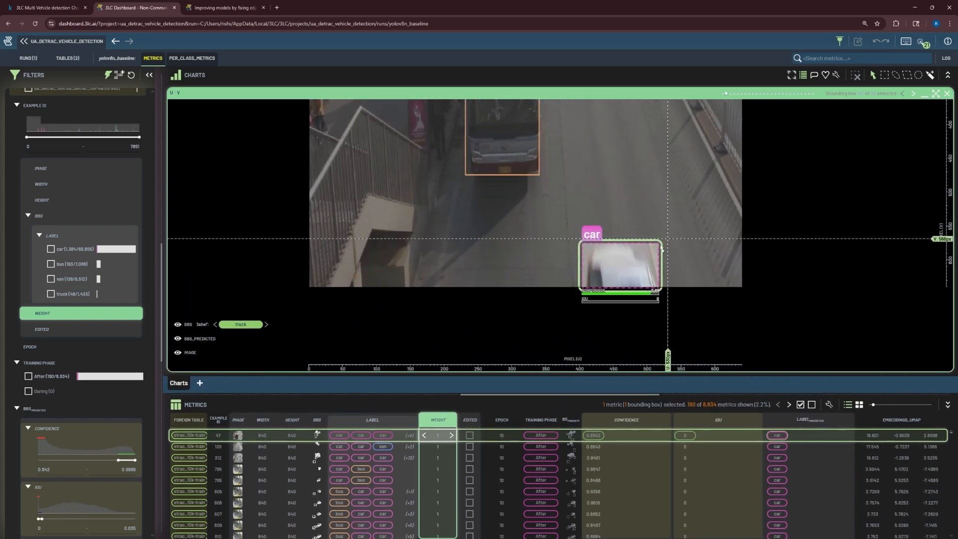
right_click(619, 267)
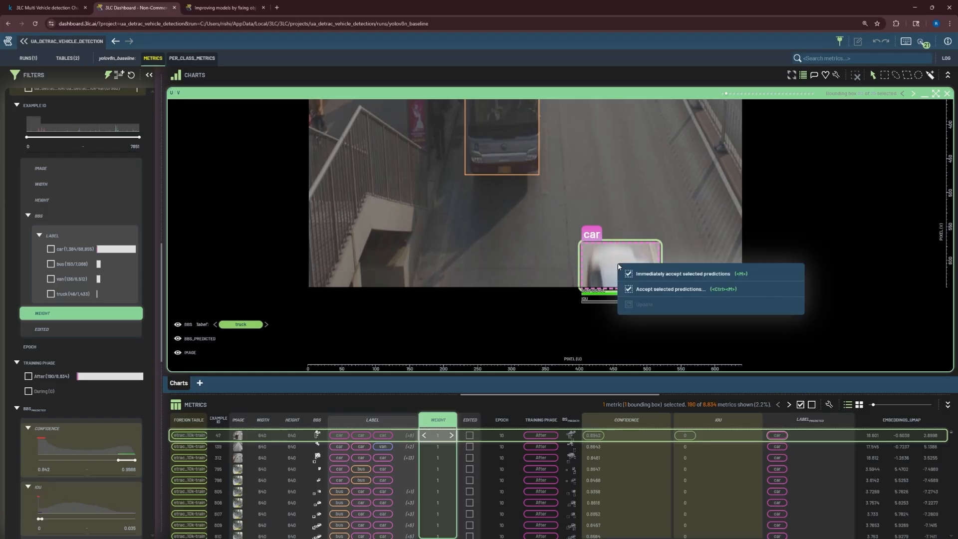
click(654, 274)
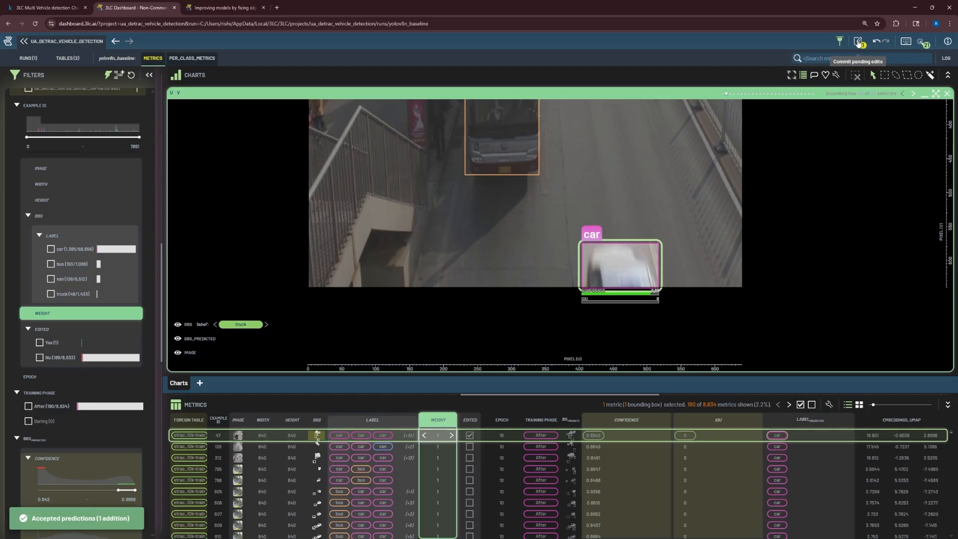
Step: Inspect the accepted box and the neighbouring ground-truth boxes in the first filtered sample
scroll(683, 169, down, 3)
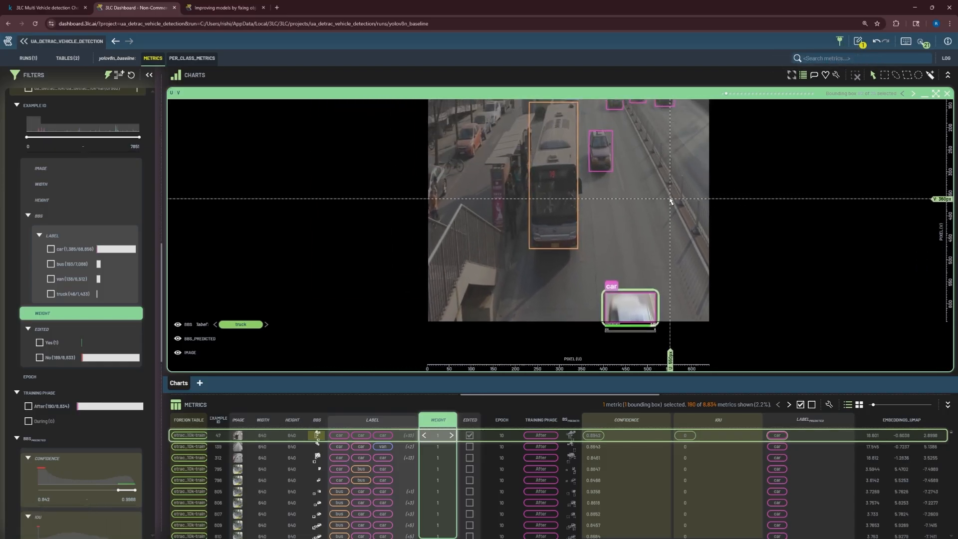
click(646, 308)
key(Right)
key(Right)
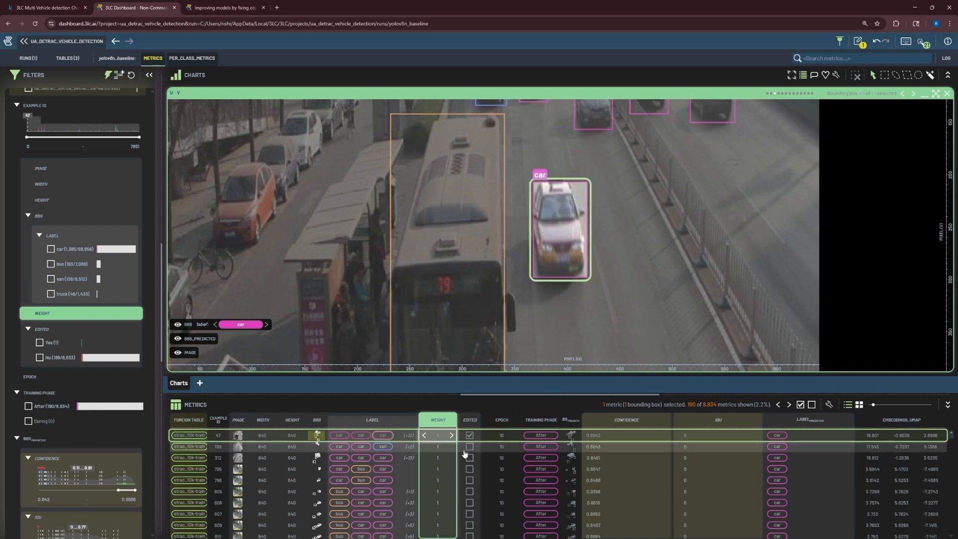
Step: Accept the predicted box of the cut-off dark car in the lower corner of the second filtered sample
click(493, 449)
scroll(630, 258, down, 3)
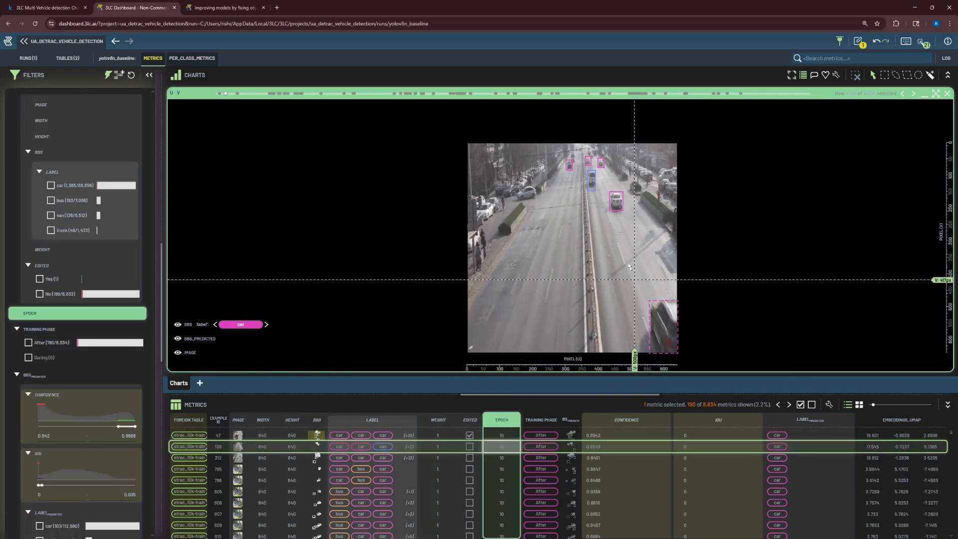
drag(649, 322, 631, 276)
scroll(624, 267, up, 5)
click(678, 271)
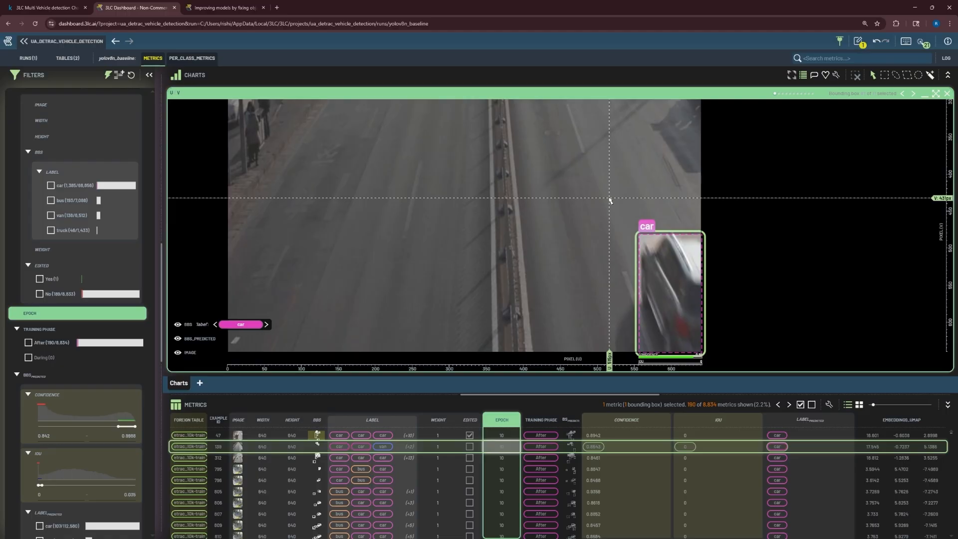
key(a)
Step: Step through the predicted boxes in the remaining filtered samples to check for unlabelled vehicles
key(Down)
key(Down)
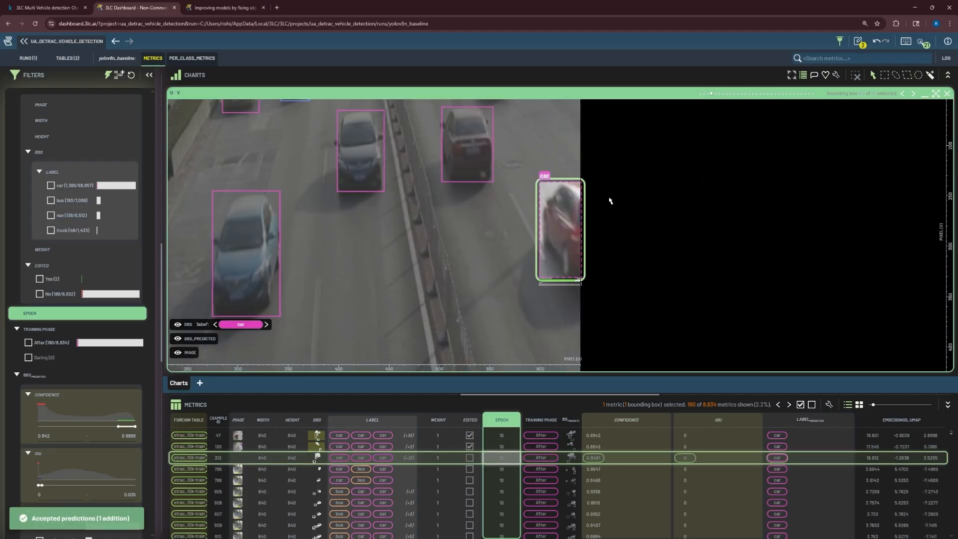
key(Down)
key(Down)
key(Down)
key(Down)
key(Down)
key(Down)
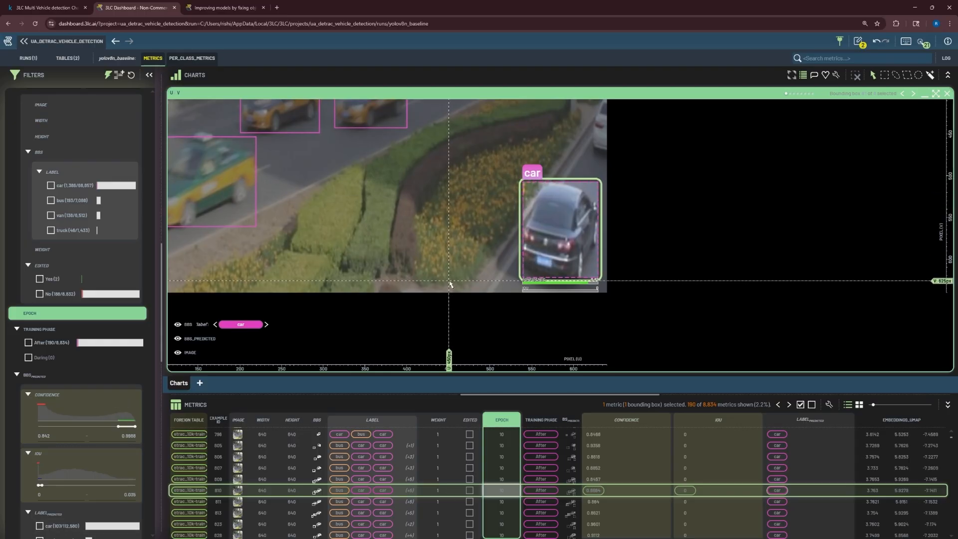
scroll(103, 443, down, 1)
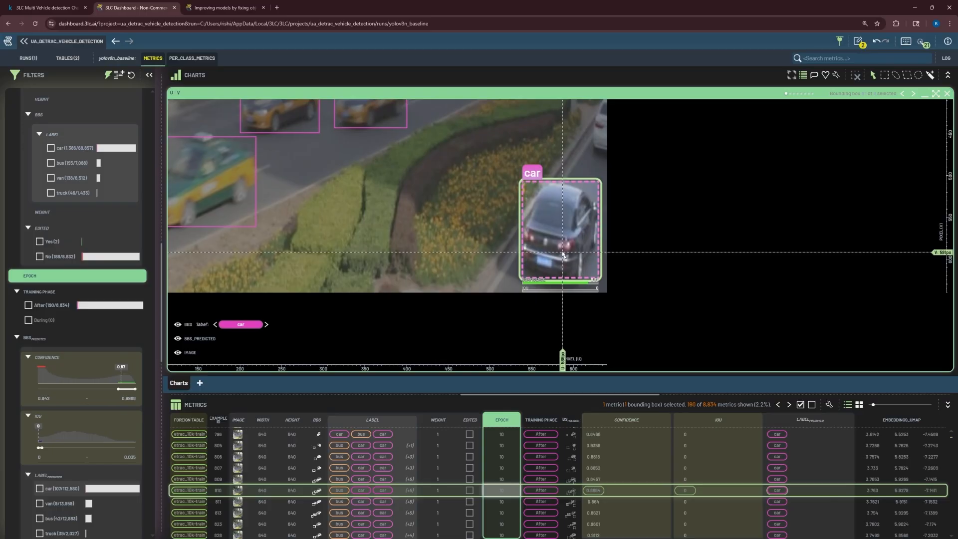
key(Down)
key(Down)
key(Down)
key(Down)
key(Down)
key(Down)
key(Down)
key(Down)
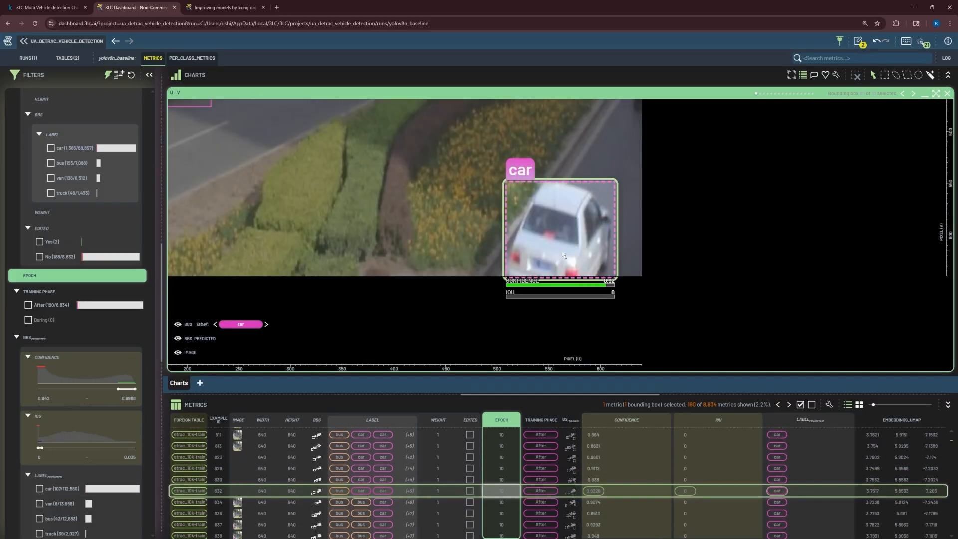
Step: Step through the filtered samples to the taxi prediction cut off at the image edge and examine the neighbouring ground-truth boxes
key(Down)
key(Down)
key(Down)
key(Down)
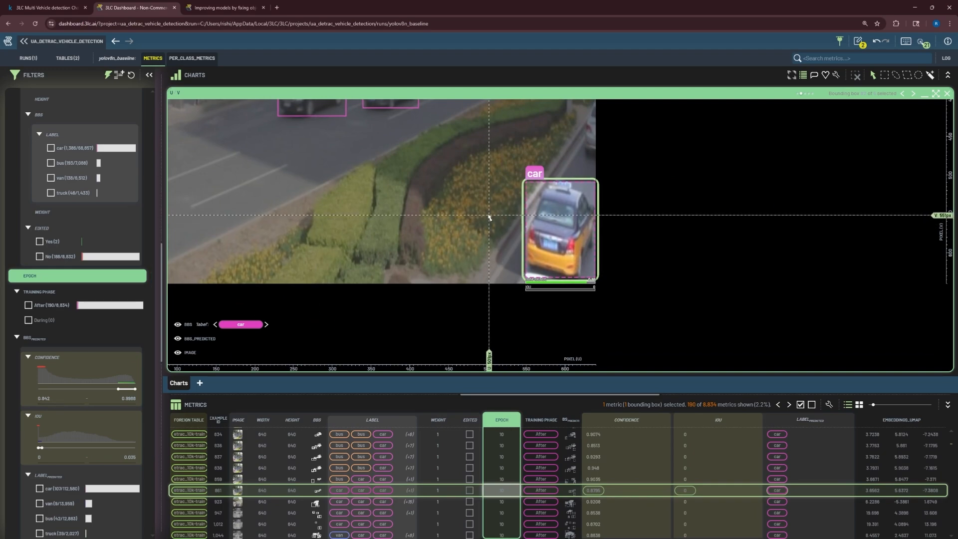
drag(494, 224, 534, 274)
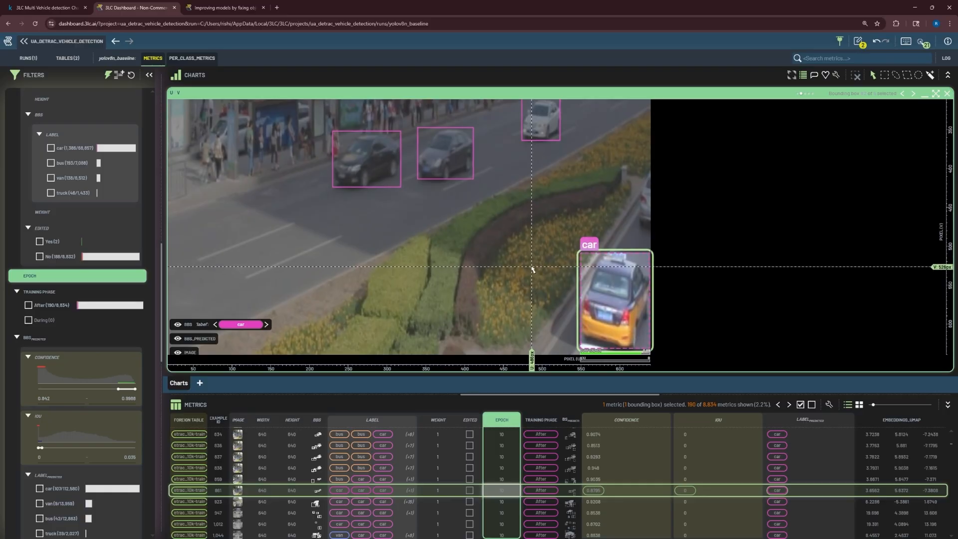
drag(516, 238, 530, 292)
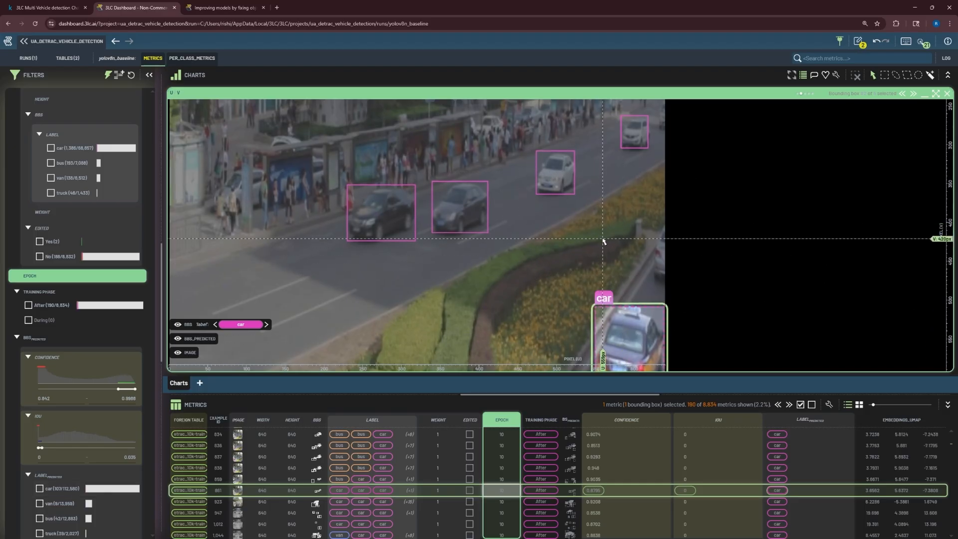
Step: Start accepting predicted bounding boxes and limit the accept scope to the selected predicted bounding boxes
key(a)
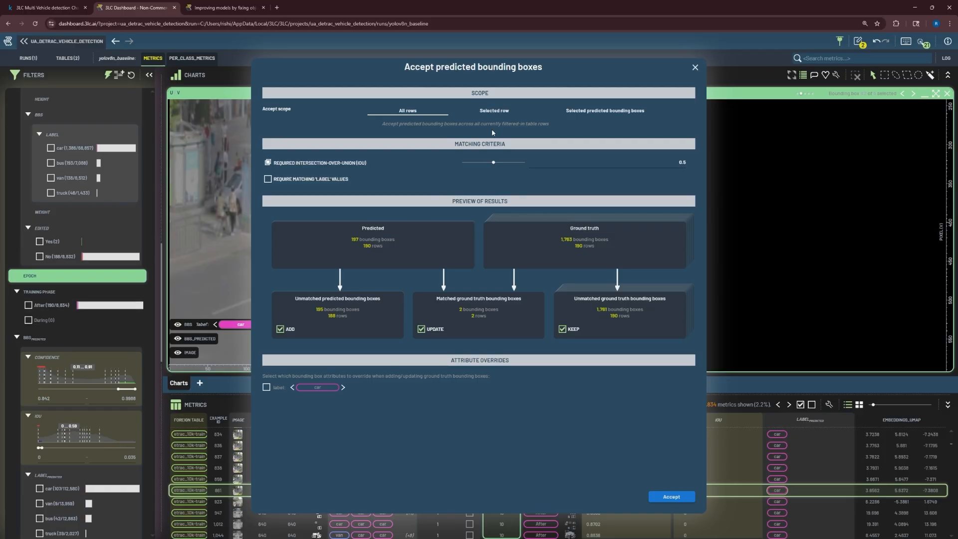
click(499, 112)
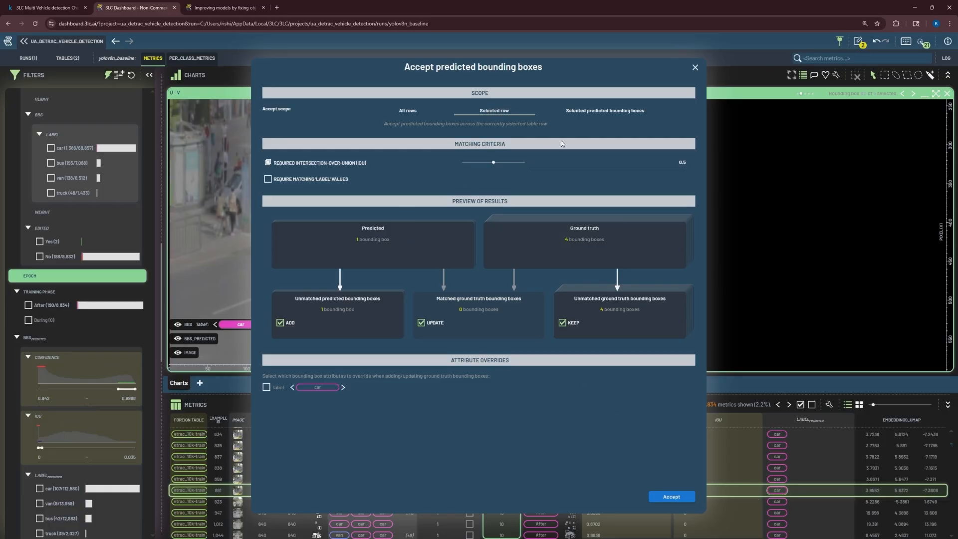
click(607, 112)
mouse_move(609, 304)
click(342, 387)
click(265, 388)
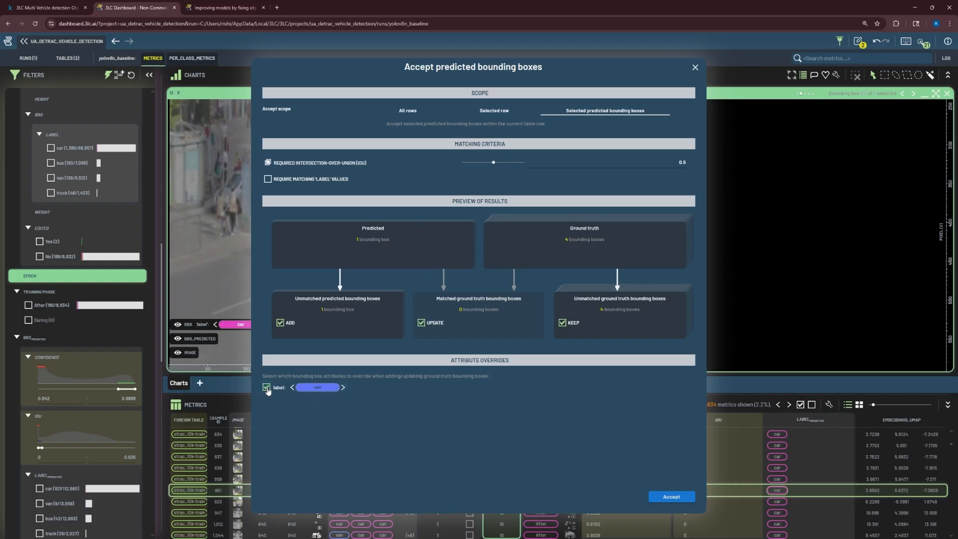
click(343, 388)
click(343, 388)
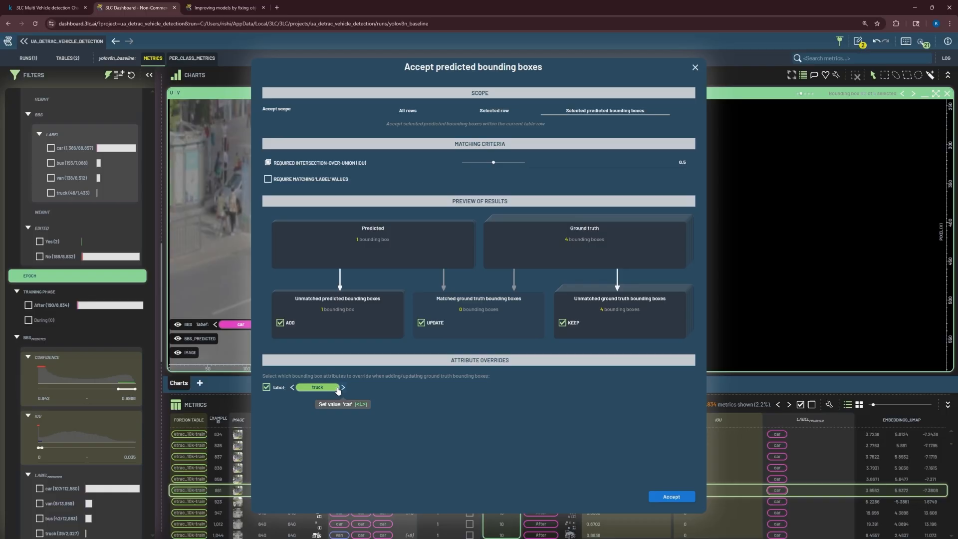
click(266, 387)
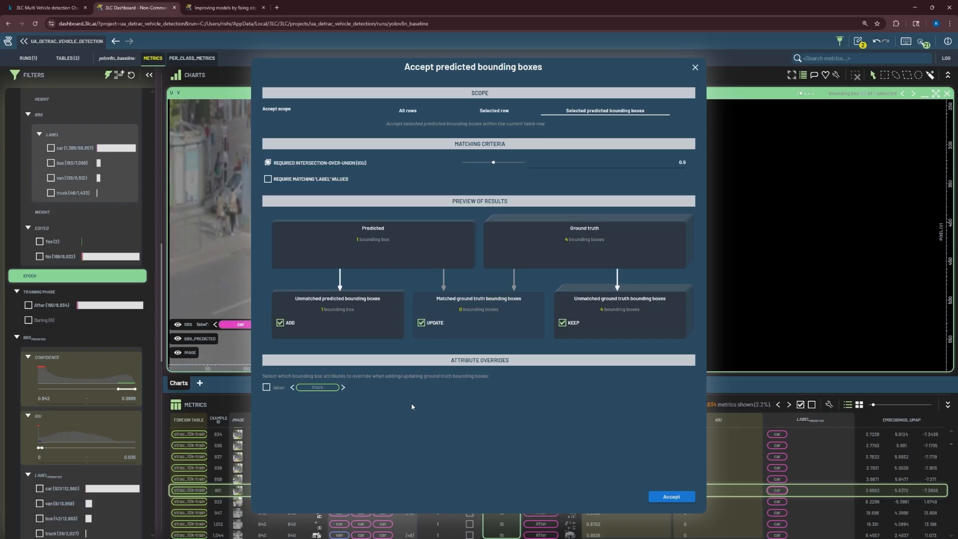
Step: Accept the taxi's predicted box as a new label with a required IOU of 0.5 and no label override
click(674, 497)
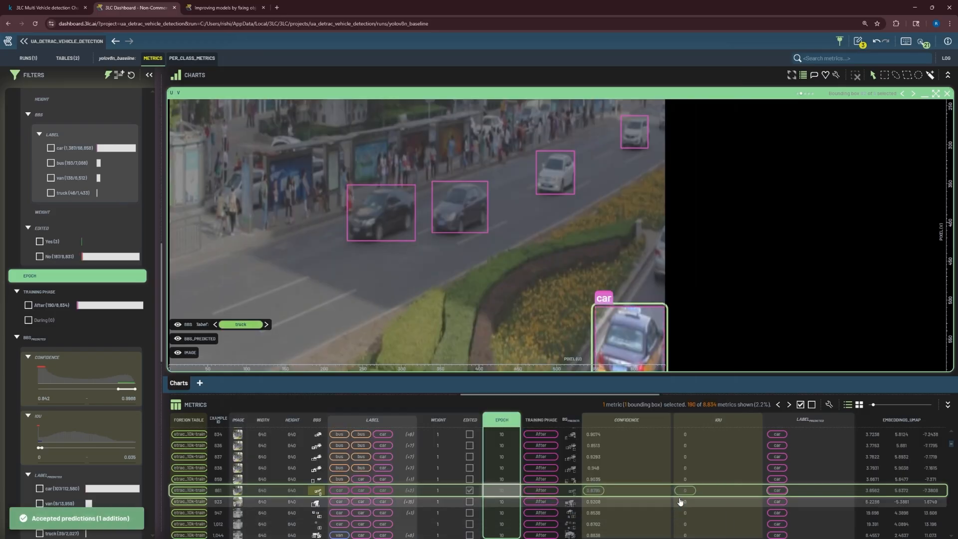
click(859, 43)
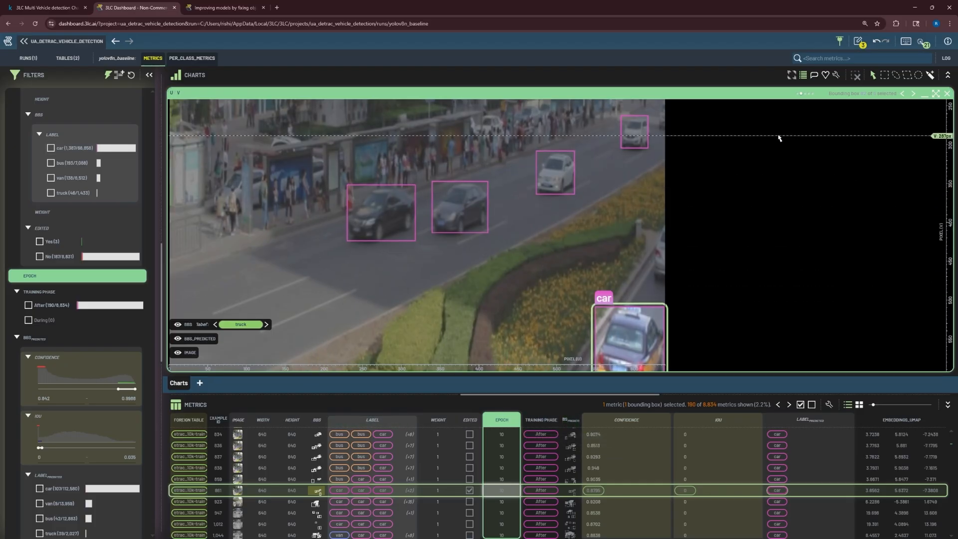
Step: Close the current image chart and launch the Instances missing labels workflow with its steps skipped
click(947, 94)
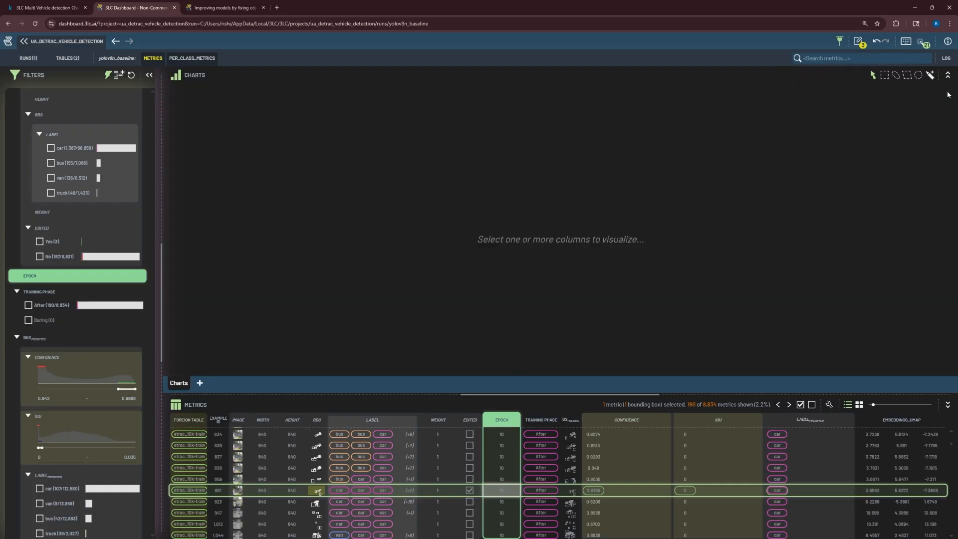
click(920, 42)
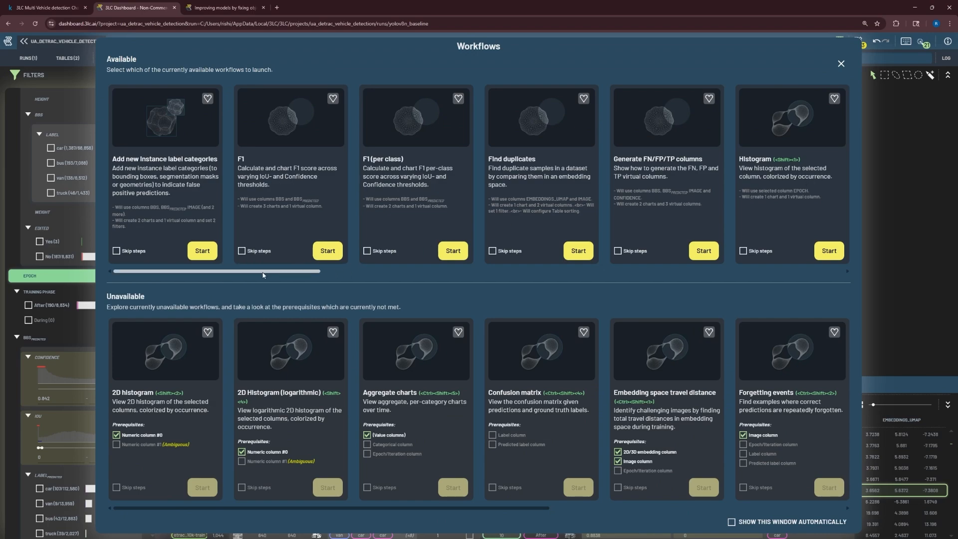
drag(259, 273, 464, 270)
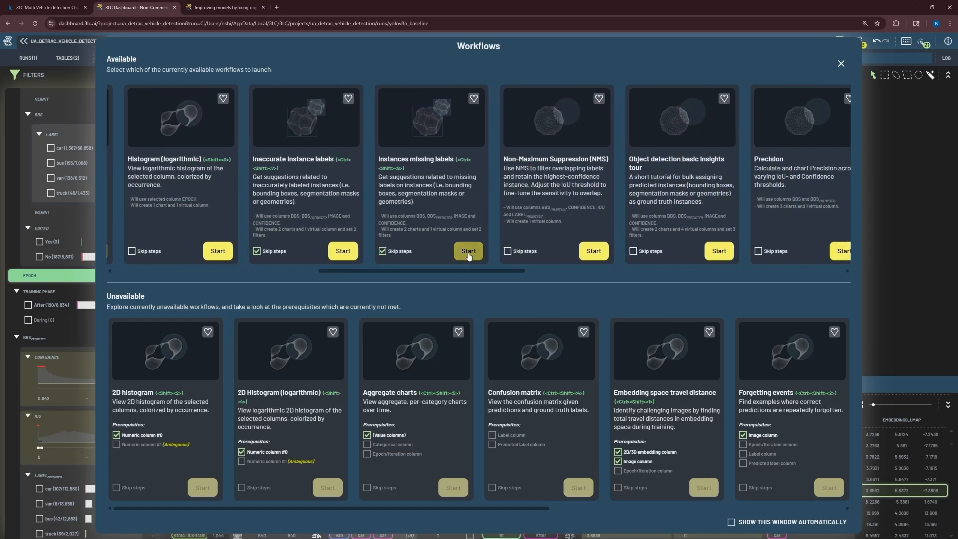
click(468, 251)
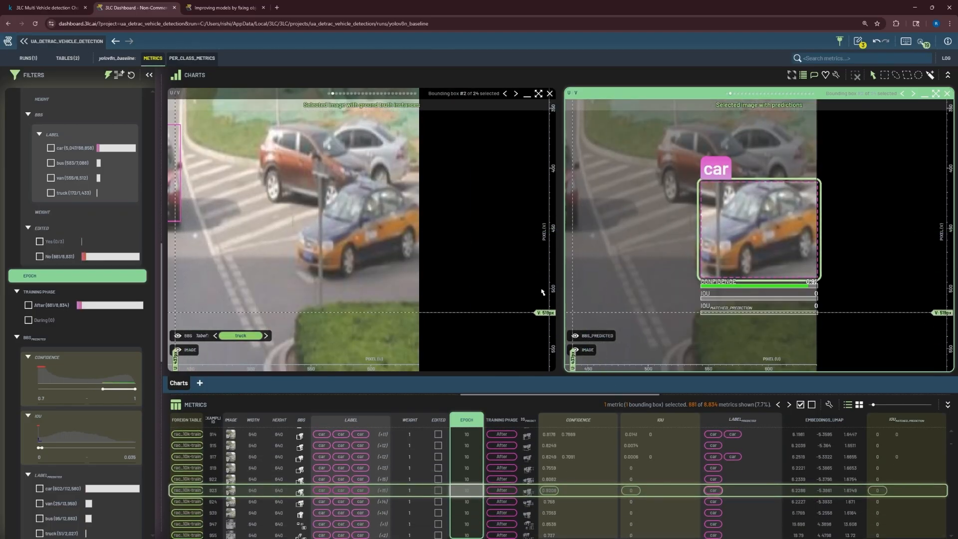
Step: Lower the minimum of the predicted boxes' confidence filter to 0.53
scroll(474, 265, down, 5)
scroll(474, 265, up, 2)
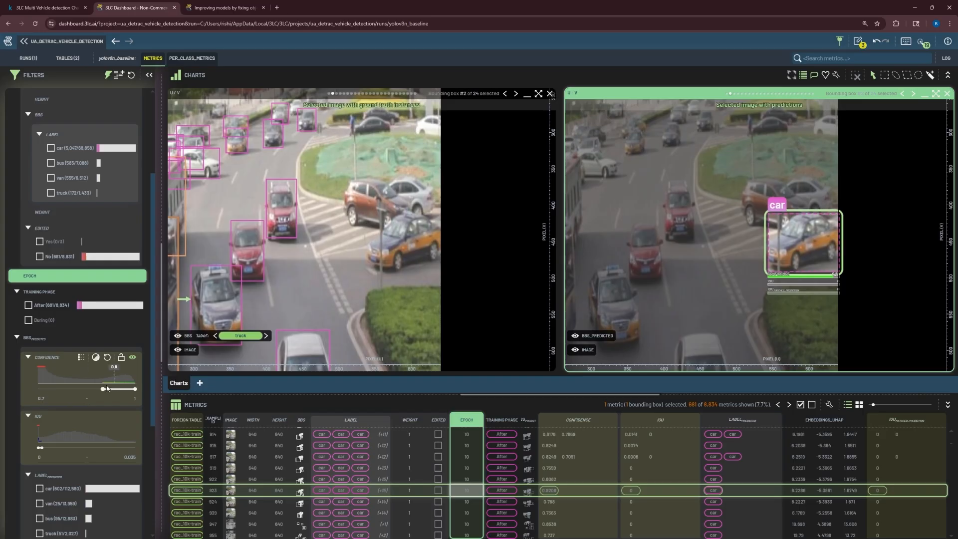
drag(102, 389, 101, 389)
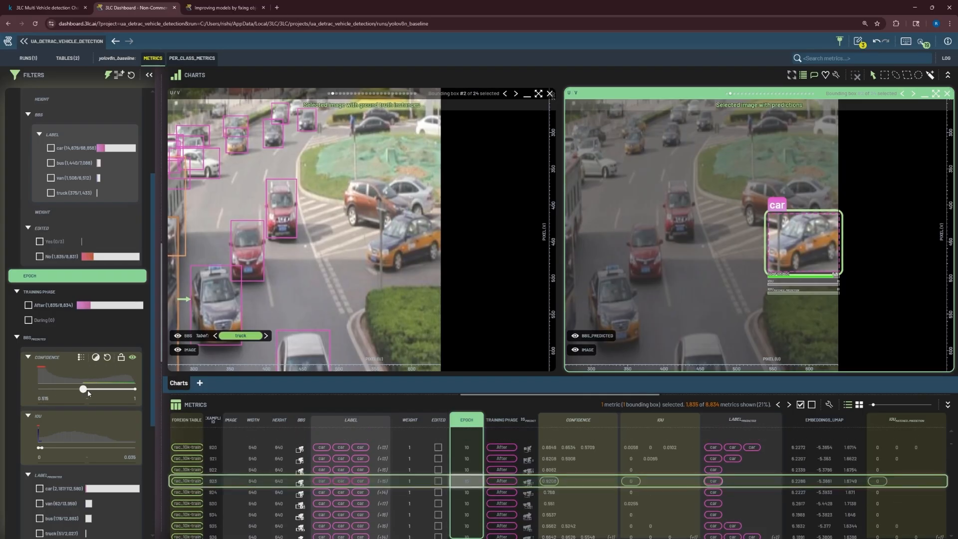
mouse_move(84, 392)
mouse_down()
mouse_move(107, 394)
mouse_move(86, 393)
mouse_up()
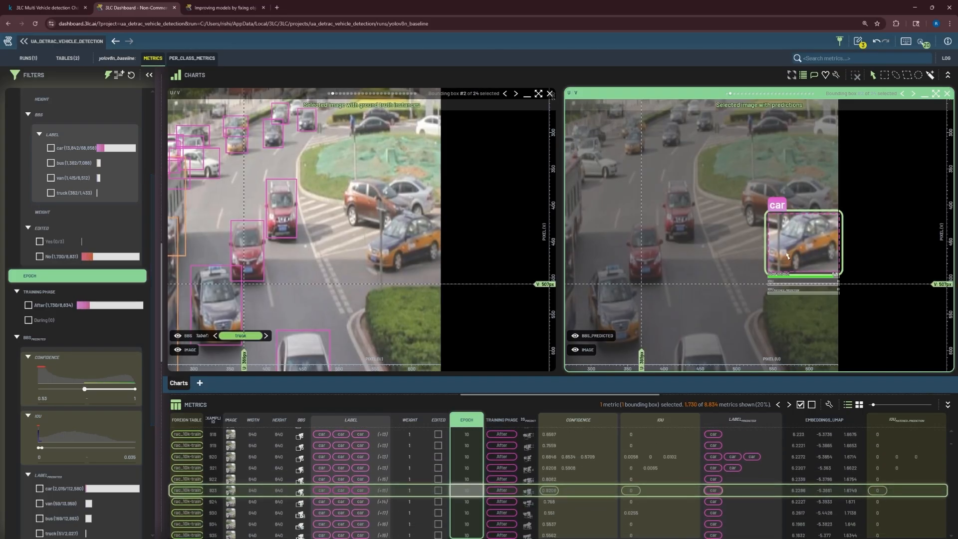
Step: Raise the minimum of the predicted boxes' confidence filter to 0.745
scroll(761, 252, down, 5)
scroll(762, 252, up, 3)
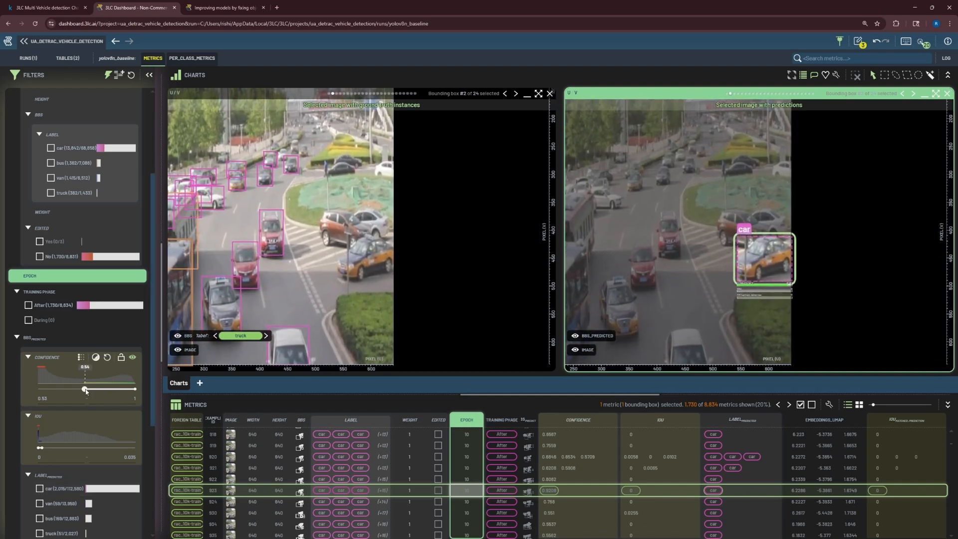
drag(86, 391, 108, 390)
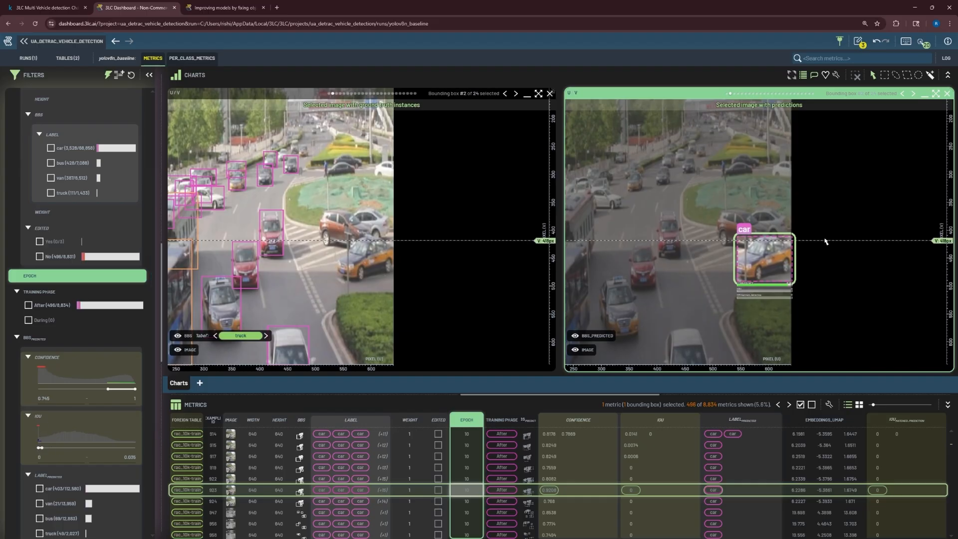
Step: Step through the filtered samples, comparing each predicted box with the ground-truth image to check for unlabelled vehicles
key(Down)
key(Down)
key(Down)
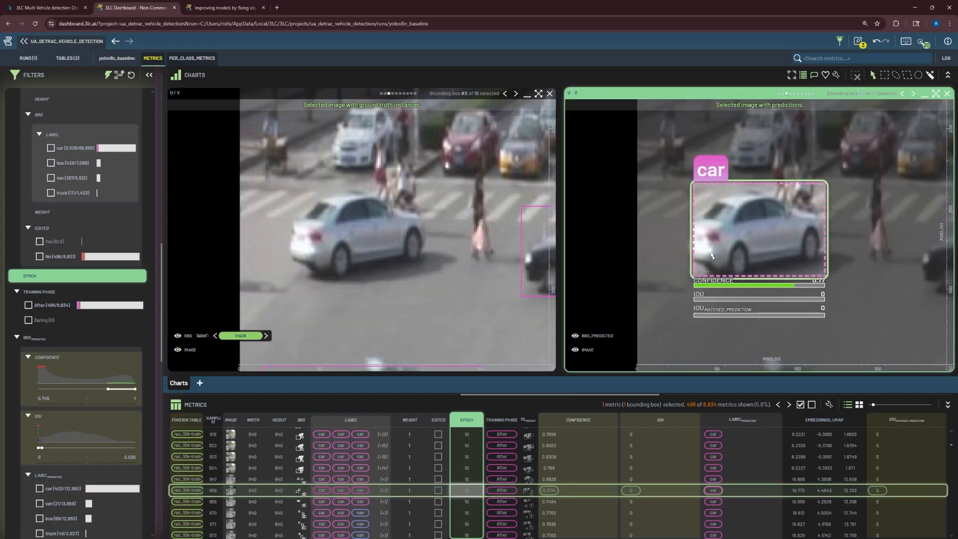
key(Down)
key(Down)
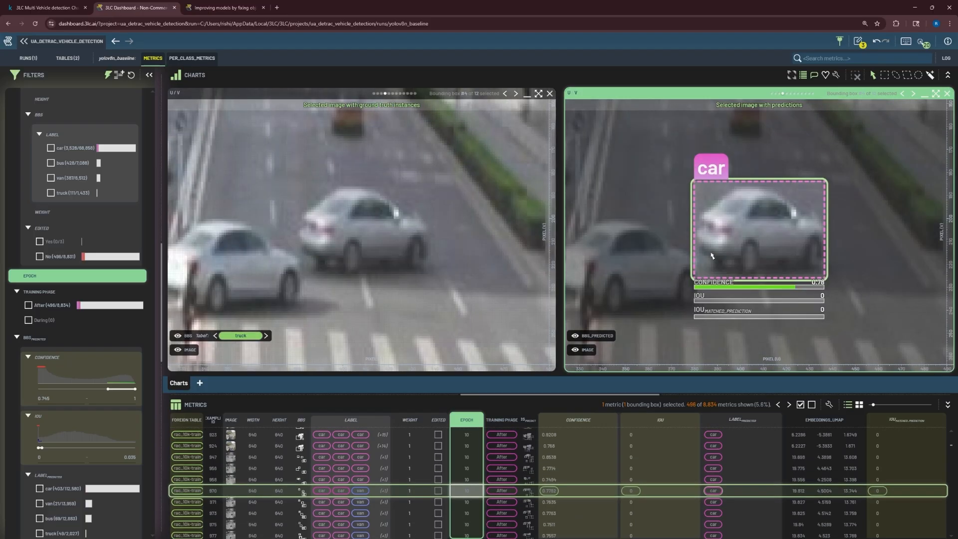
key(Down)
key(Down)
key(Down)
key(Down)
key(Down)
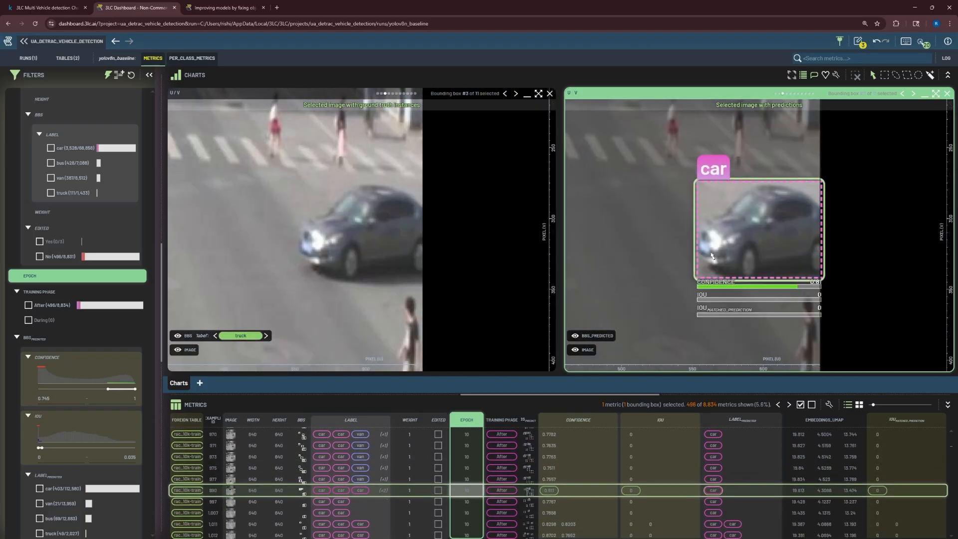
key(Down)
key(Down)
key(Down)
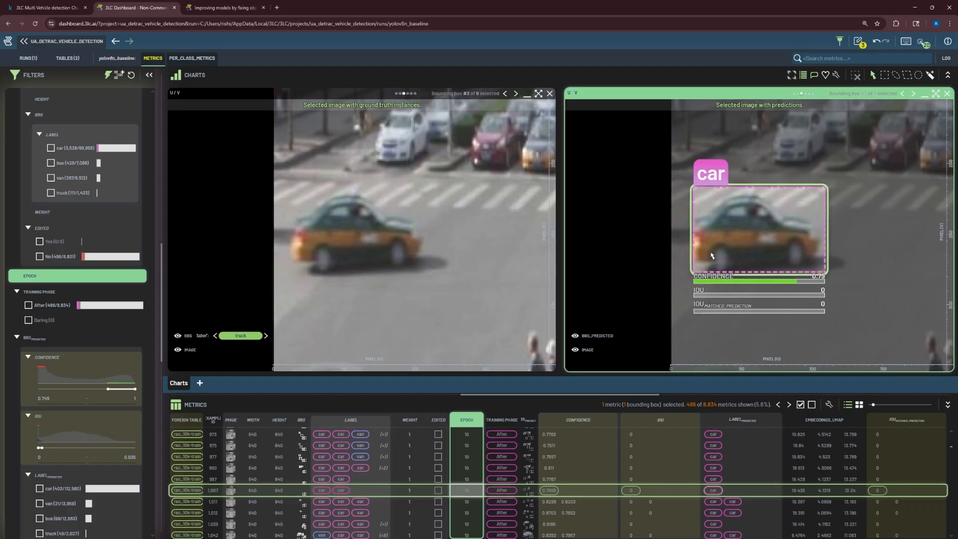
key(Down)
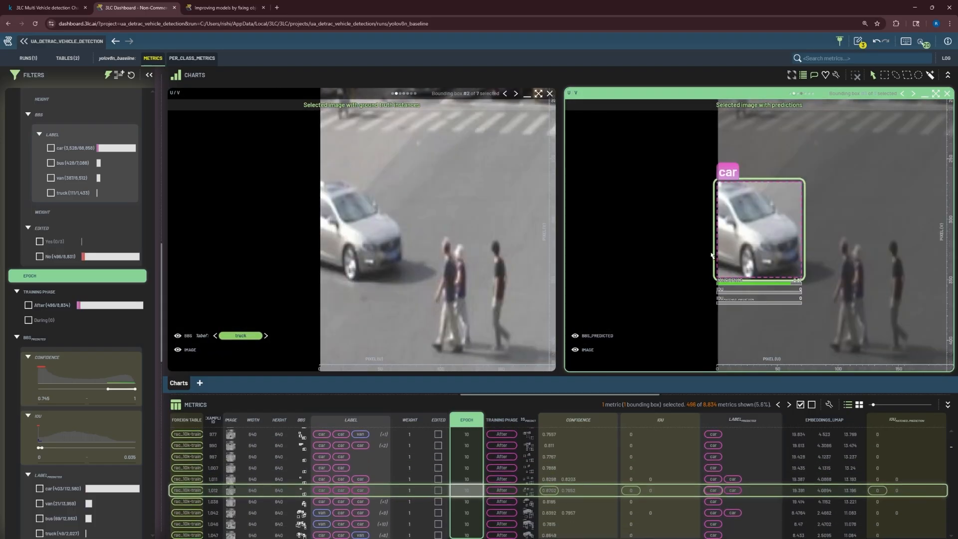
key(Down)
key(Down)
key(Down)
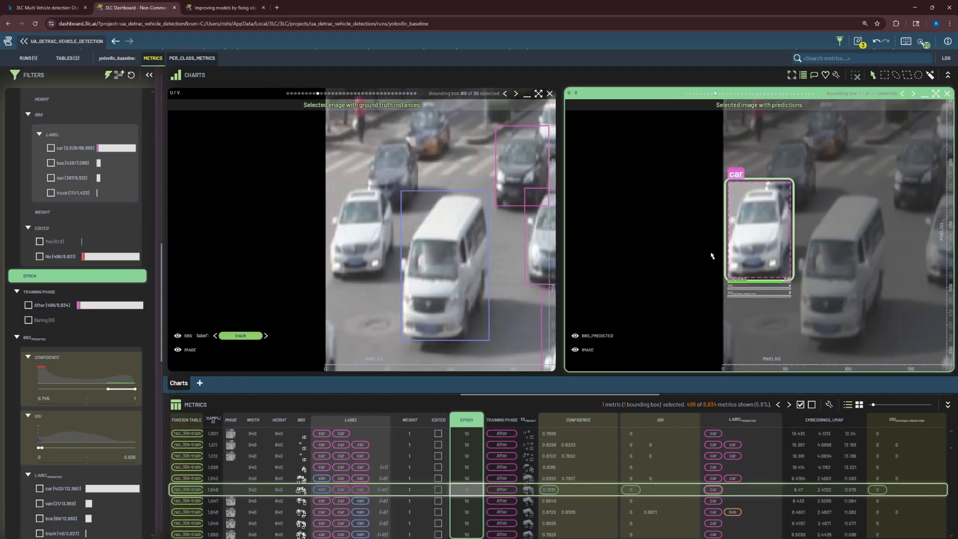
key(Down)
key(Down)
key(Down)
key(Down)
key(Down)
key(Down)
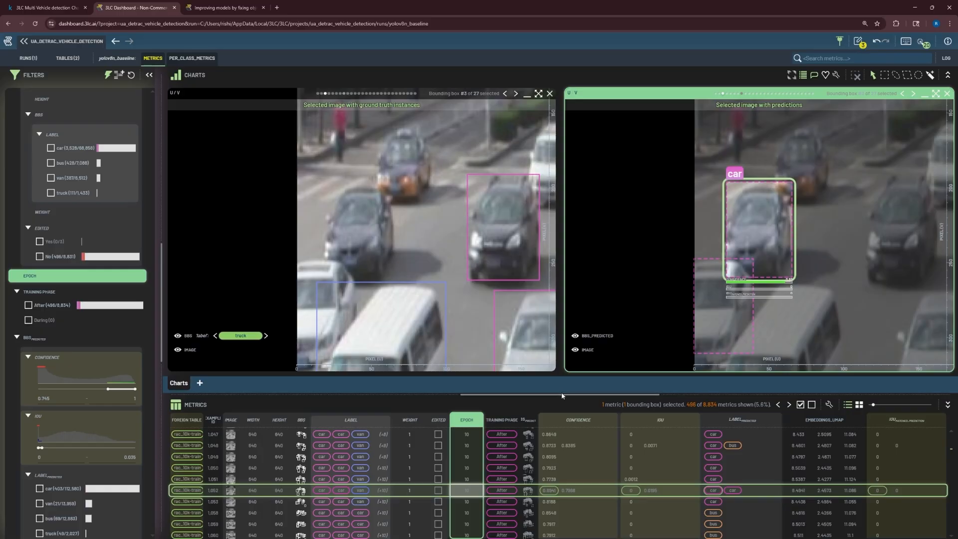
Step: Enlarge the metrics table area and set the minimum predicted confidence to 0.8
drag(561, 394, 561, 362)
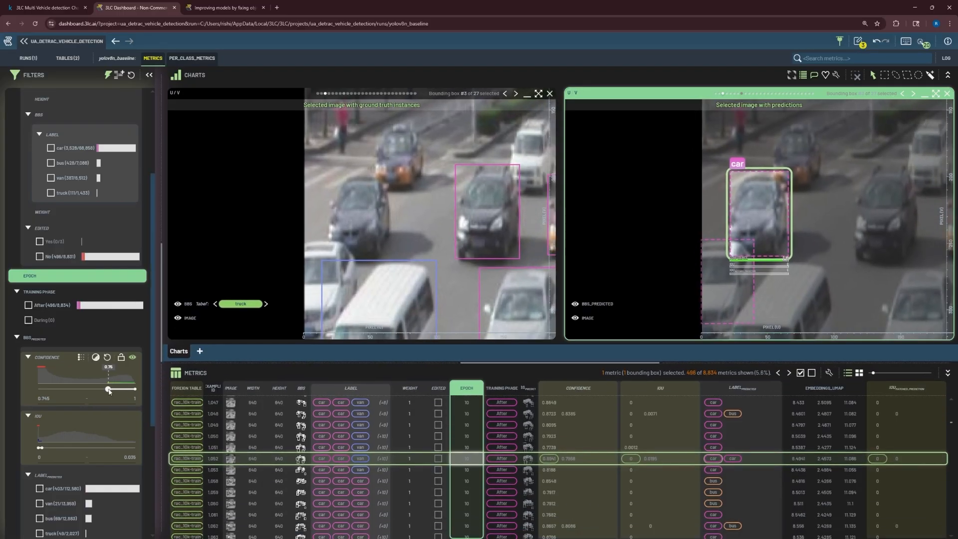
drag(108, 392, 115, 391)
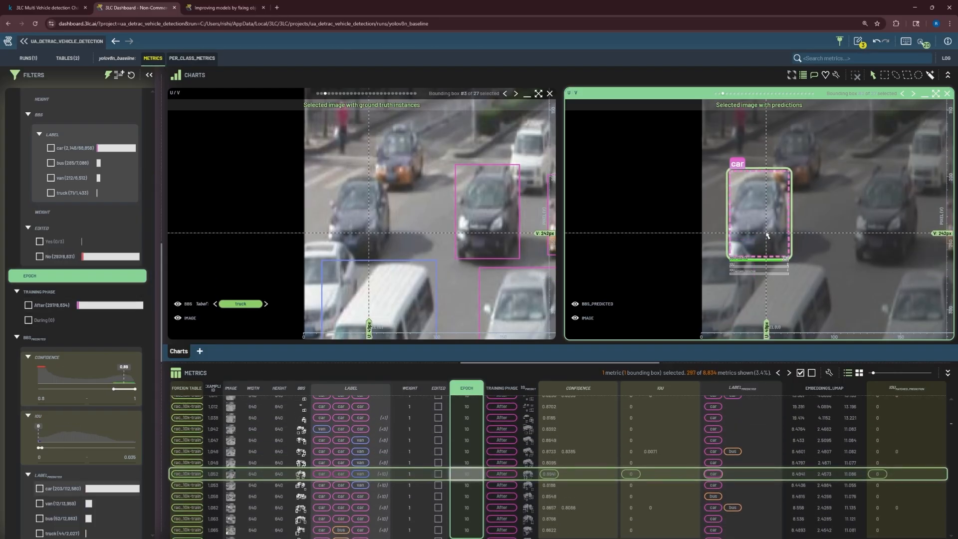
Step: Review the samples filtered at 0.8 confidence, checking whether their predicted boxes mark real vehicles missing from the ground truth
key(Down)
key(Down)
key(Down)
key(Down)
key(Down)
key(Down)
key(Down)
key(Down)
key(Down)
key(Down)
key(Down)
key(Down)
key(Down)
key(Down)
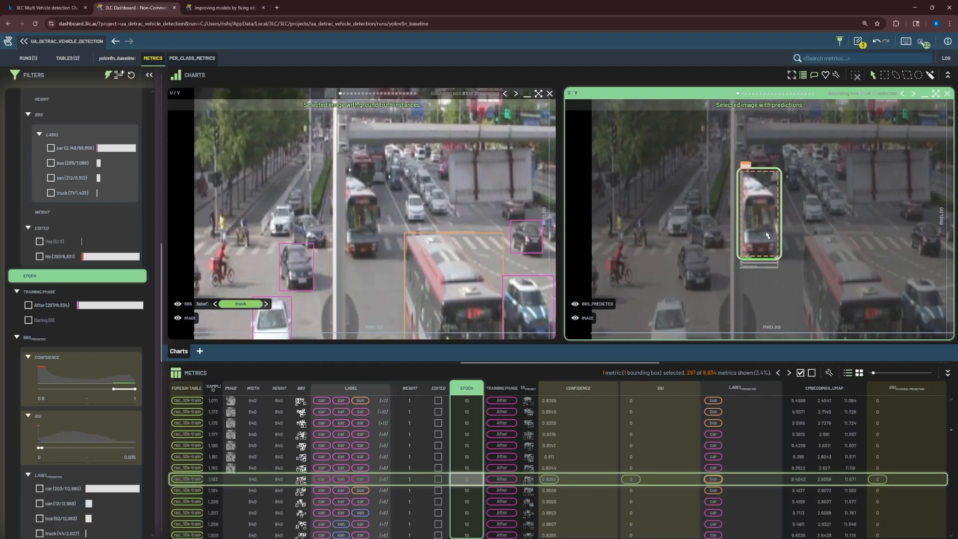
key(Down)
key(Down)
key(Down)
key(Down)
key(Down)
key(Down)
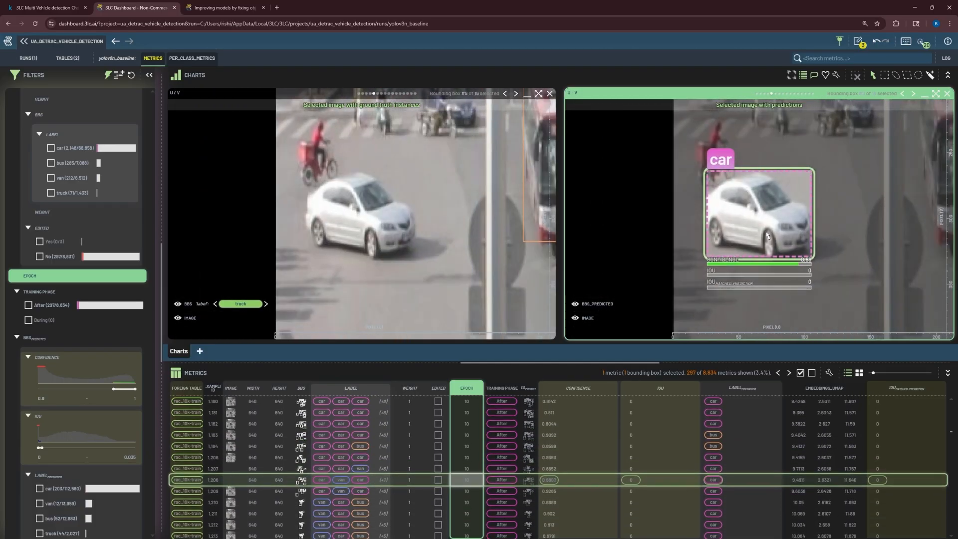
key(Down)
key(Down)
key(Down)
key(Down)
key(Down)
key(Down)
key(Down)
key(Down)
key(Down)
key(Down)
key(Down)
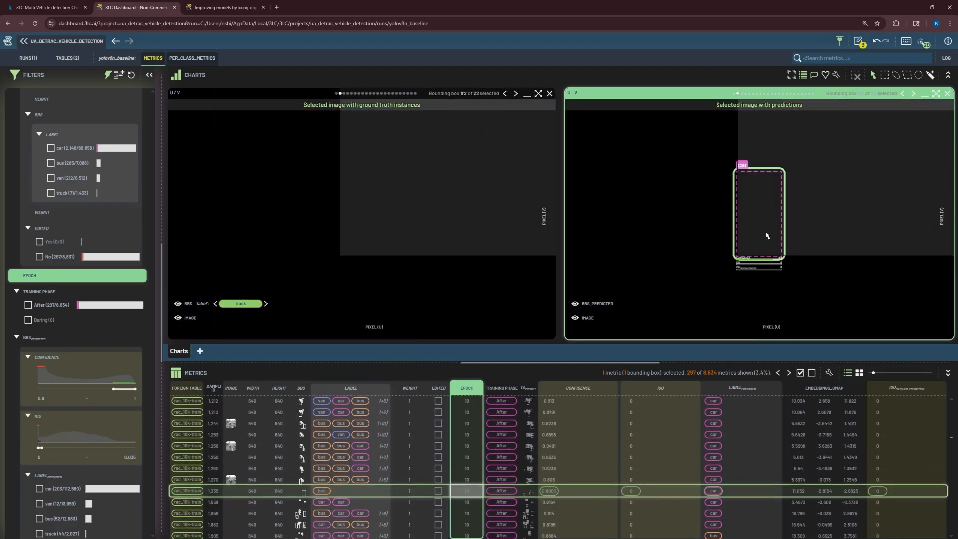
key(Down)
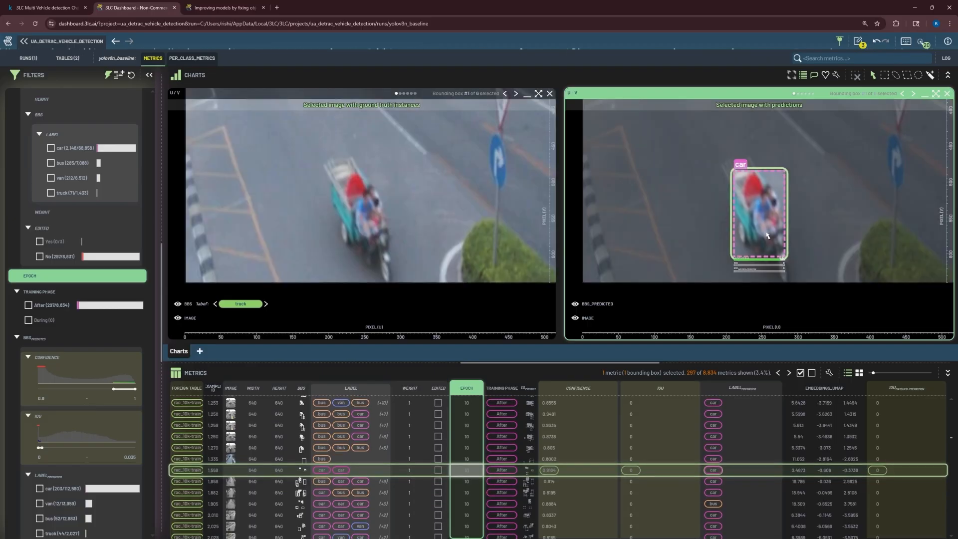
key(Down)
key(Down)
key(Down)
key(Down)
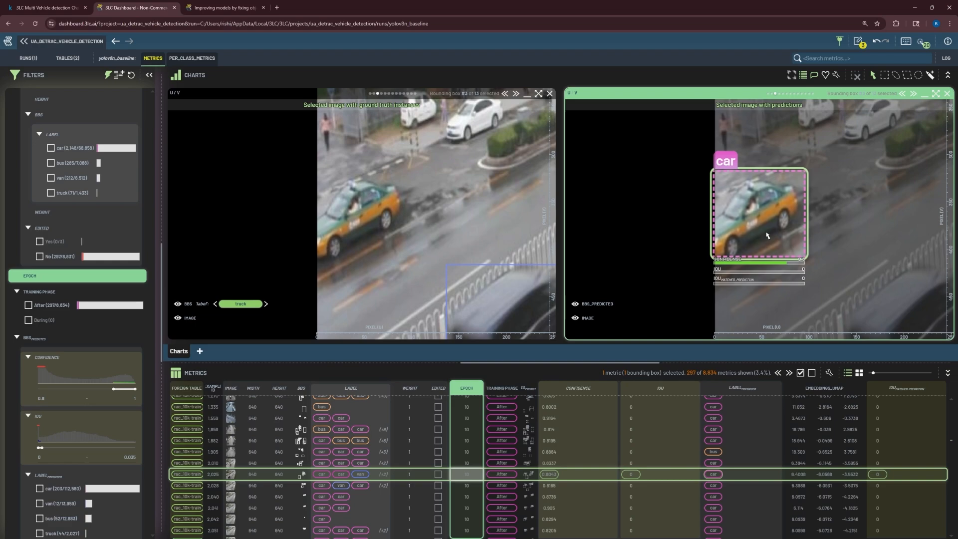
Step: Accept the predicted bounding boxes across all filtered rows as labels, with a required IOU of 0.5
key(a)
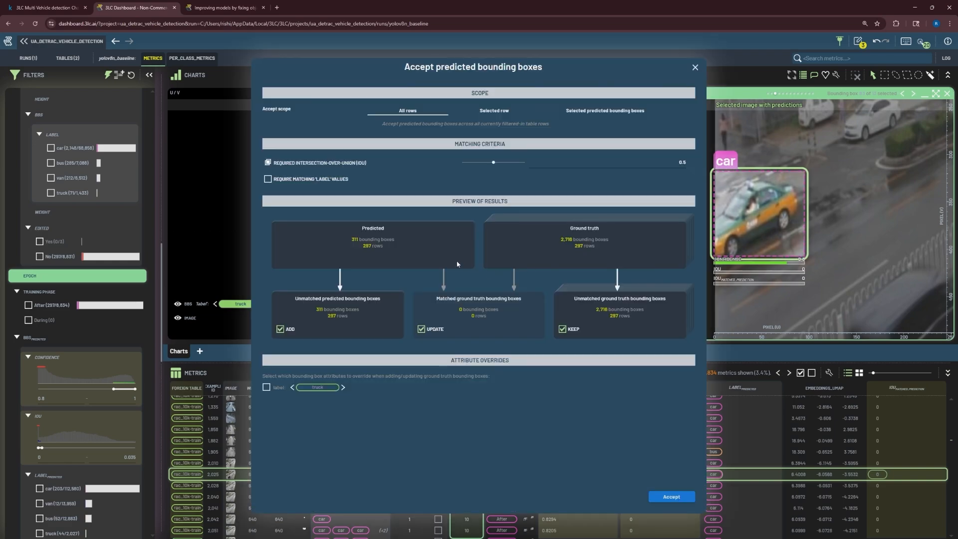
click(672, 497)
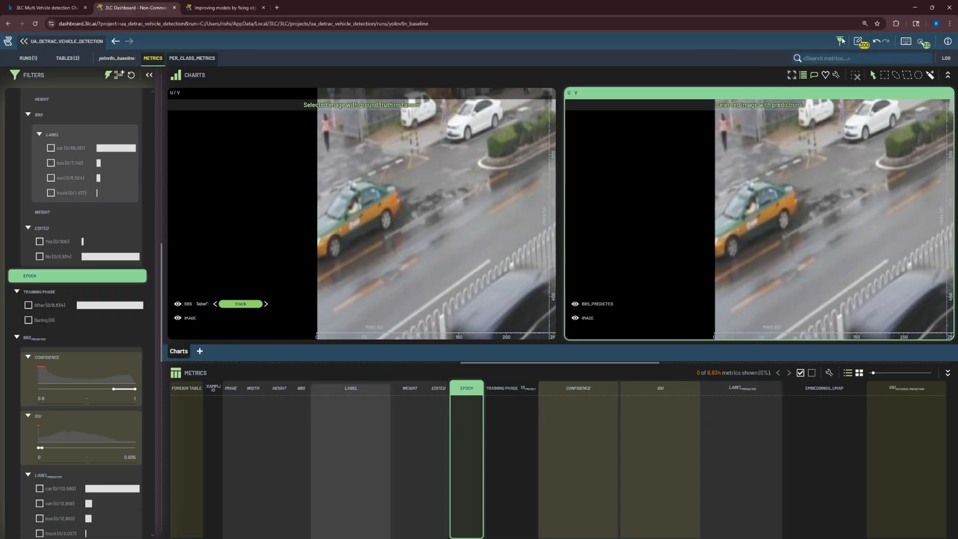
Step: Undo the accepted prediction edits and start the Inaccurate instance labels workflow
click(876, 42)
click(877, 43)
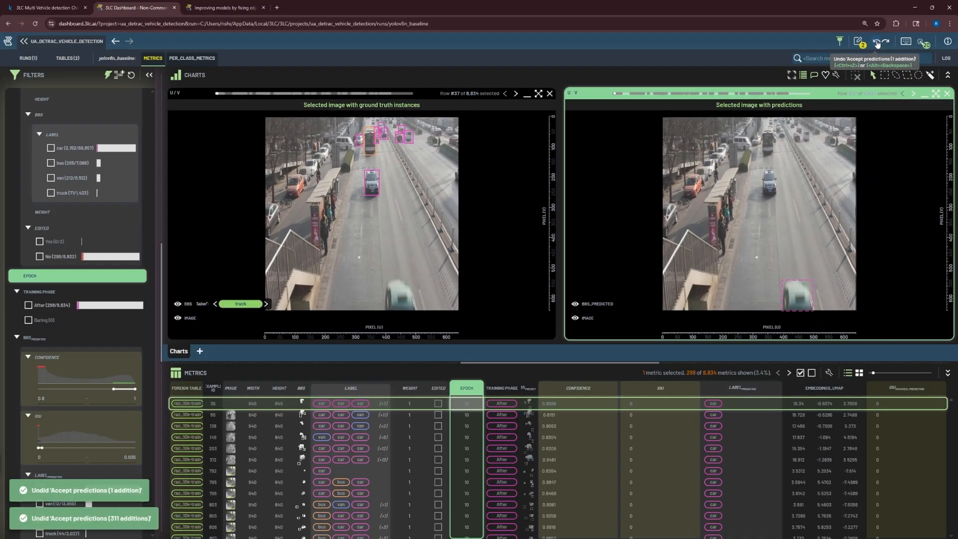
click(923, 43)
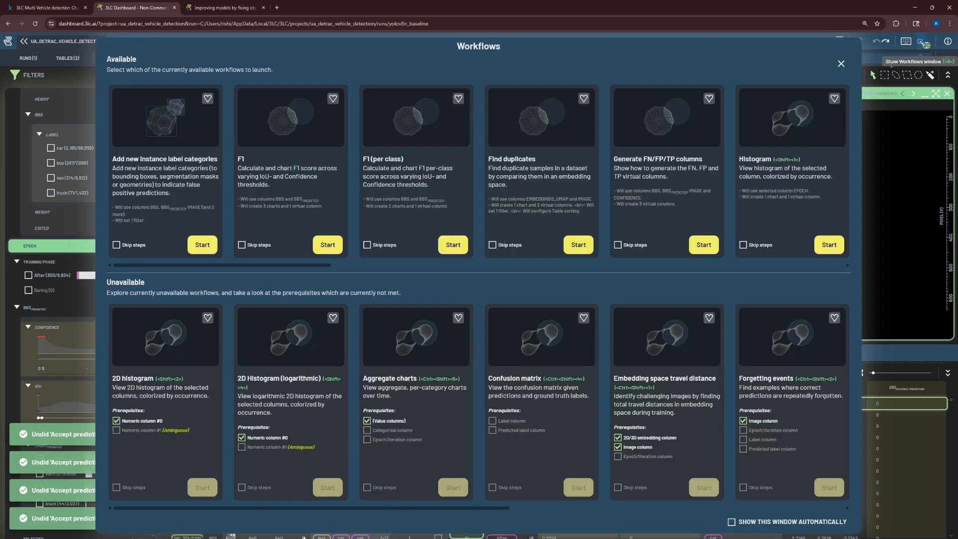
drag(248, 266, 457, 253)
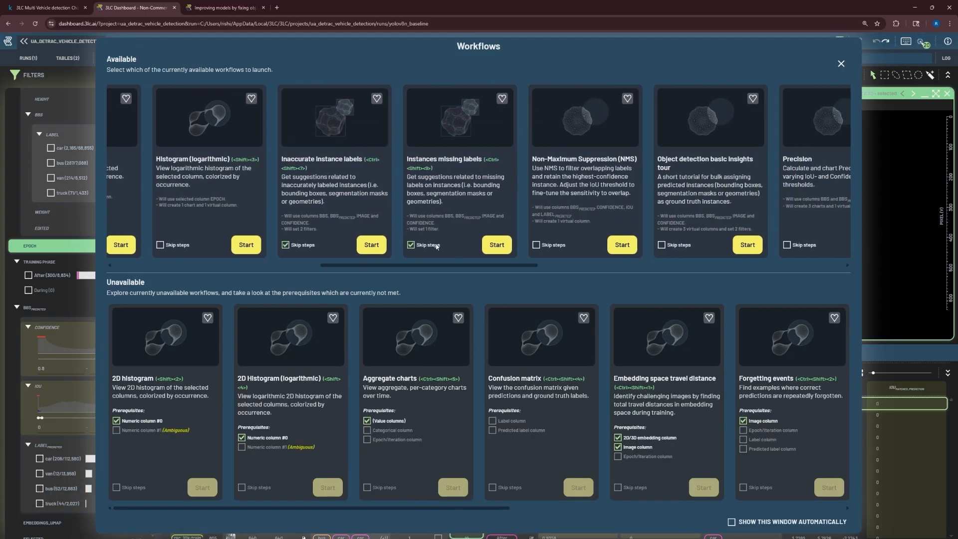
click(370, 245)
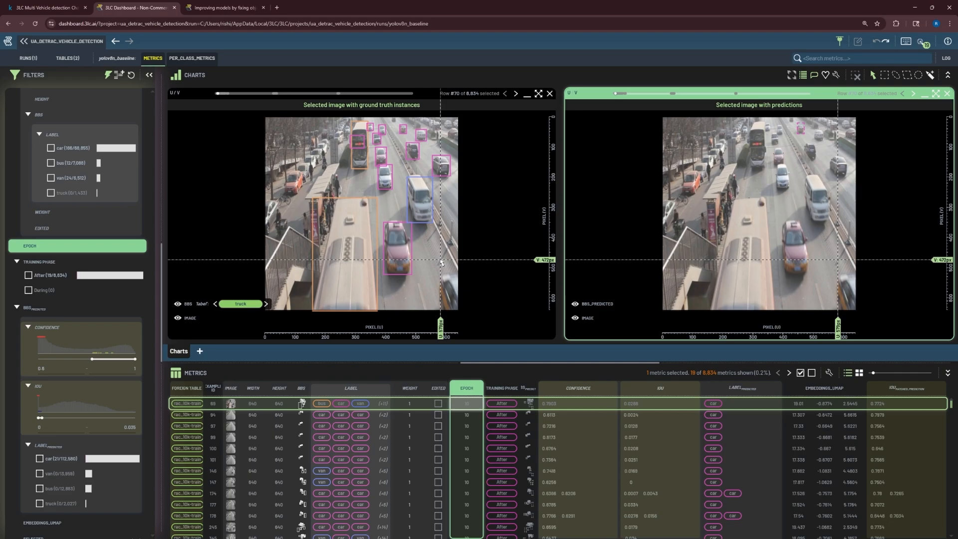
Step: Compare the predicted car boxes of the first filtered samples with their ground-truth boxes to judge how tightly each fits the vehicle
scroll(792, 134, up, 5)
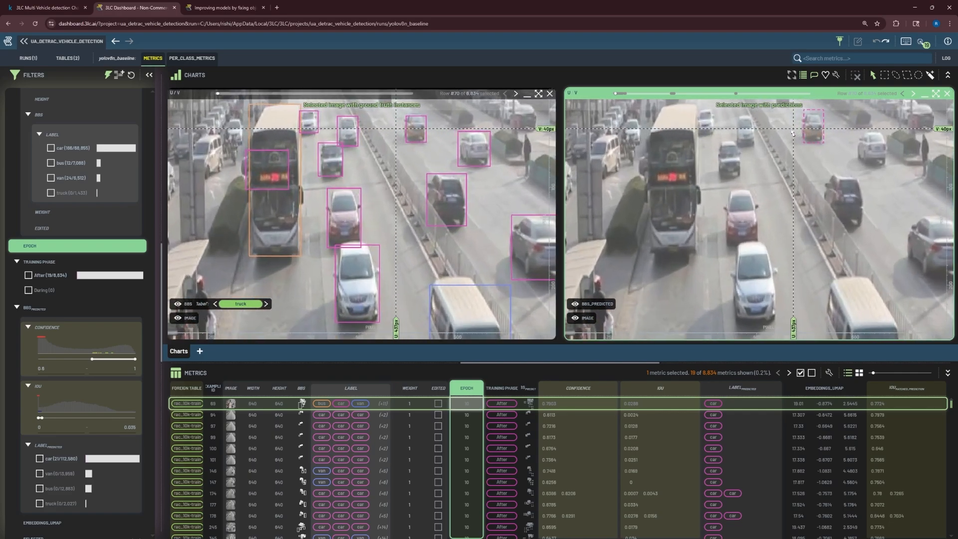
click(808, 174)
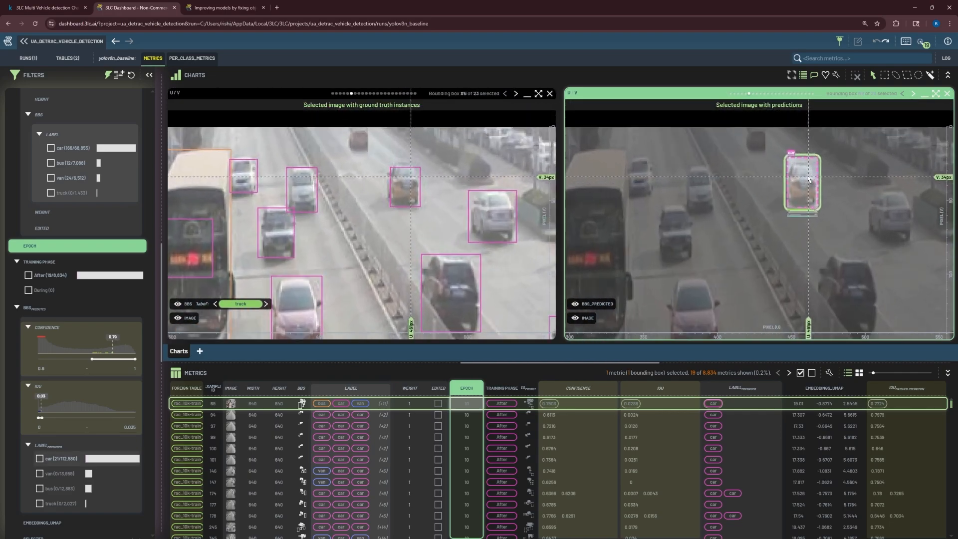
scroll(808, 179, up, 5)
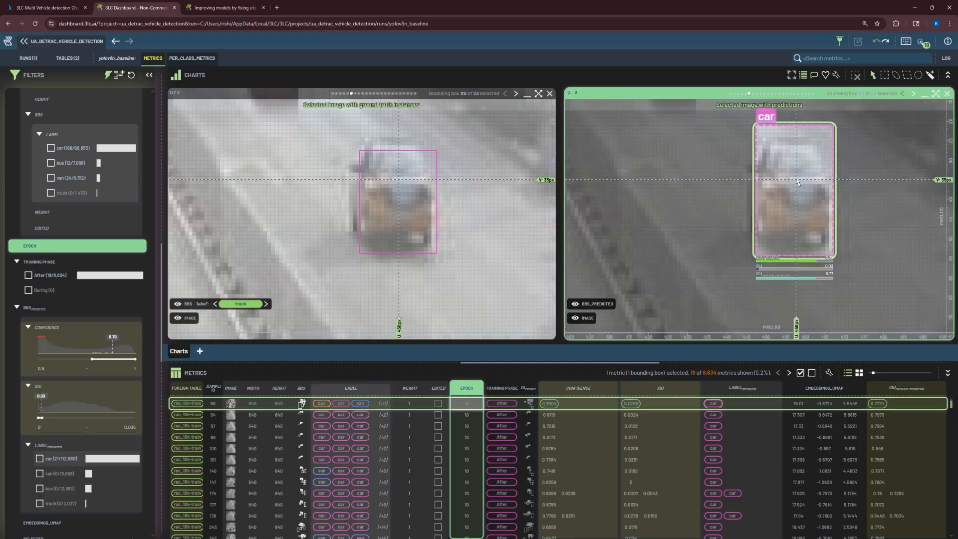
scroll(793, 190, down, 3)
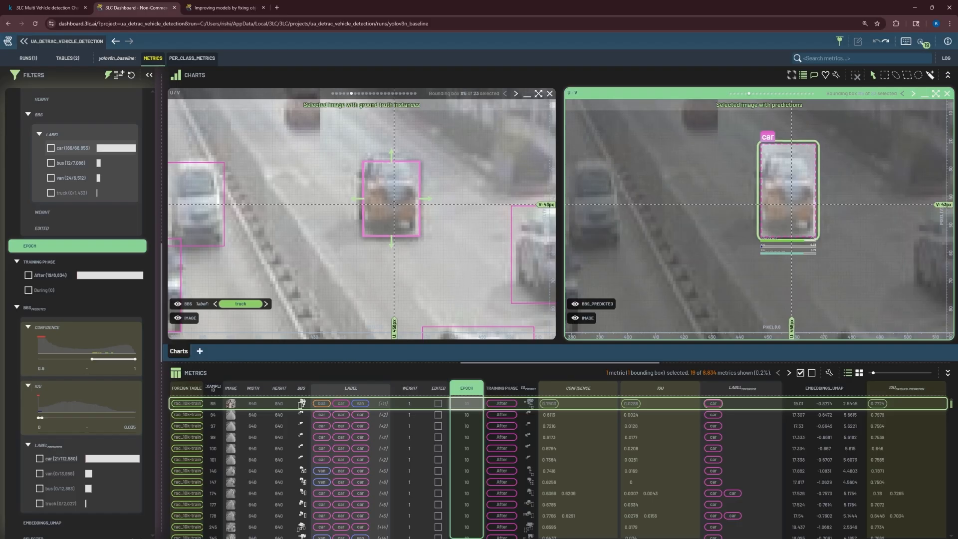
key(Down)
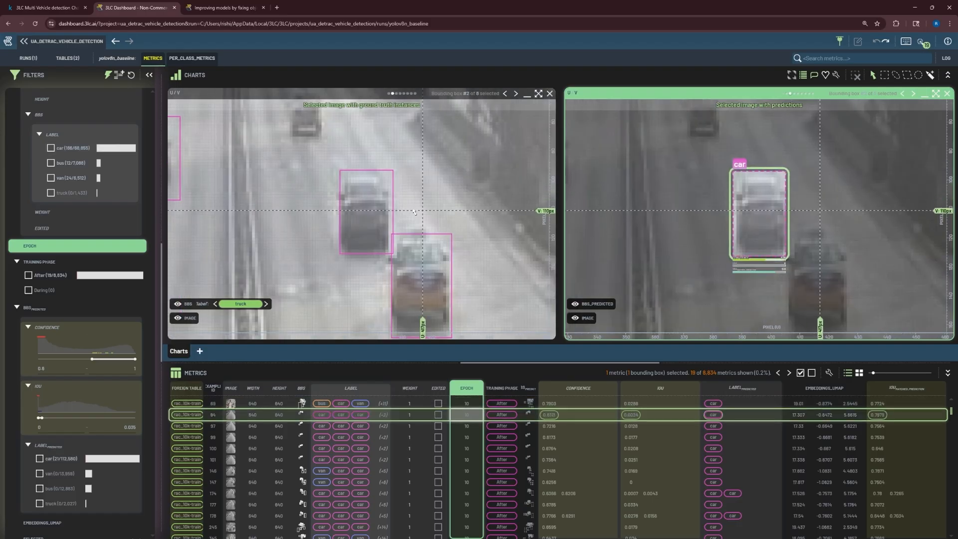
key(Down)
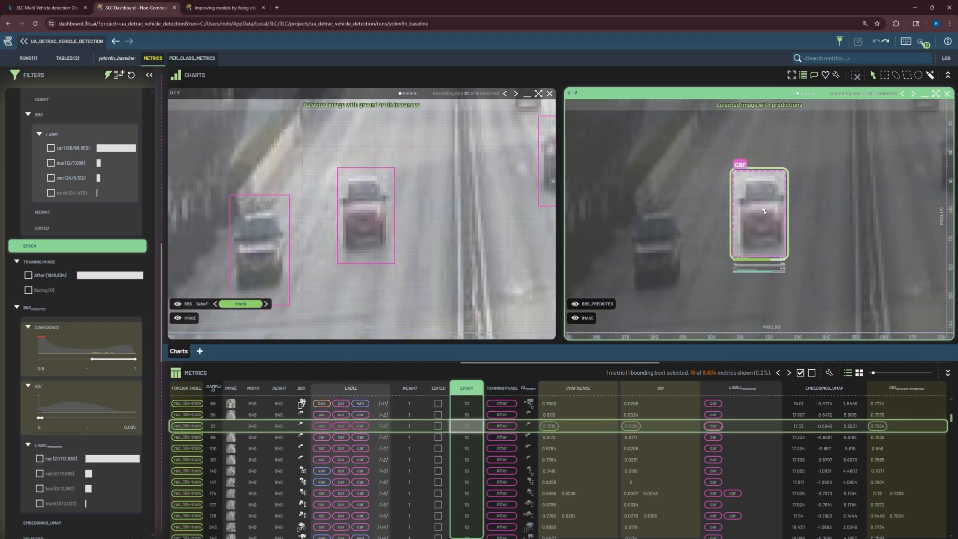
key(Down)
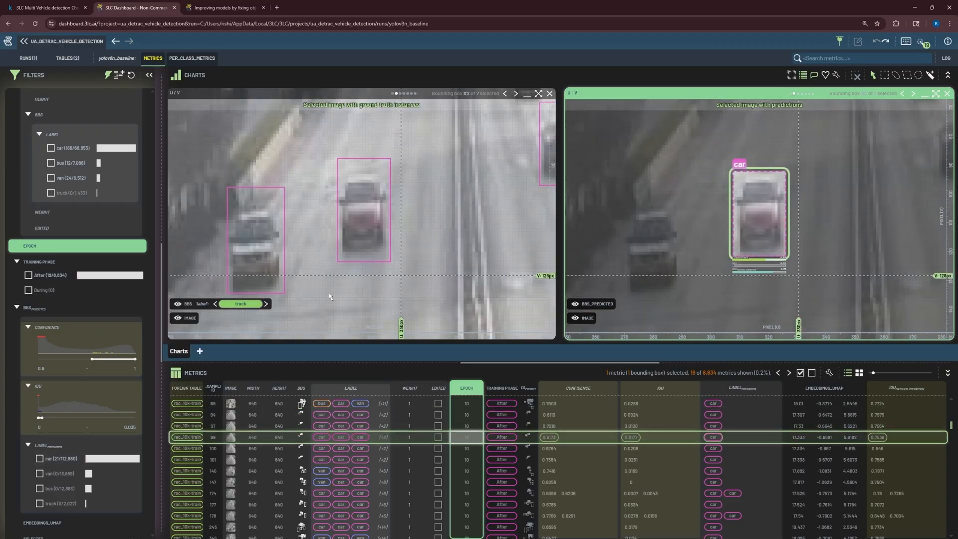
Step: Lower the minimum predicted confidence to about 0.51 and examine the filtered samples for predicted boxes that fit better than the ground truth
drag(93, 359, 111, 359)
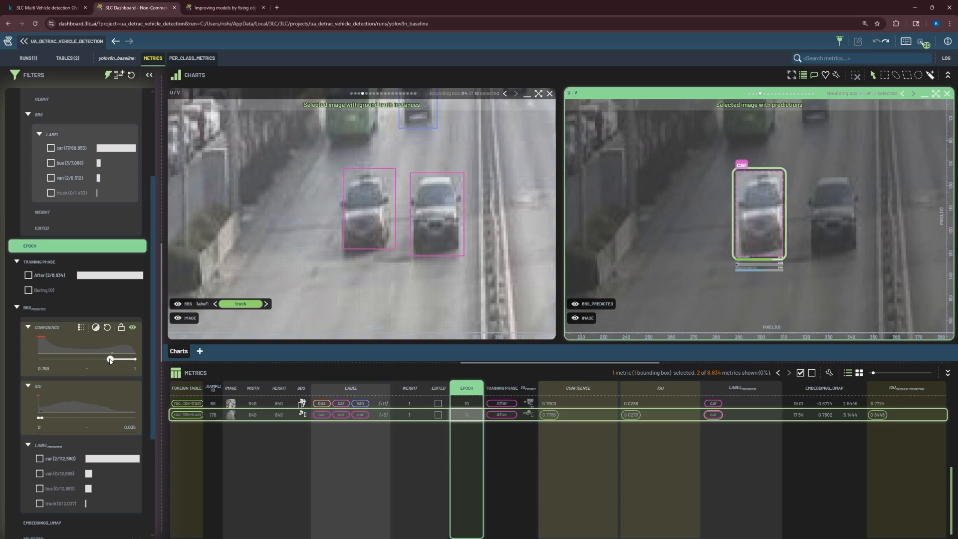
drag(110, 359, 84, 362)
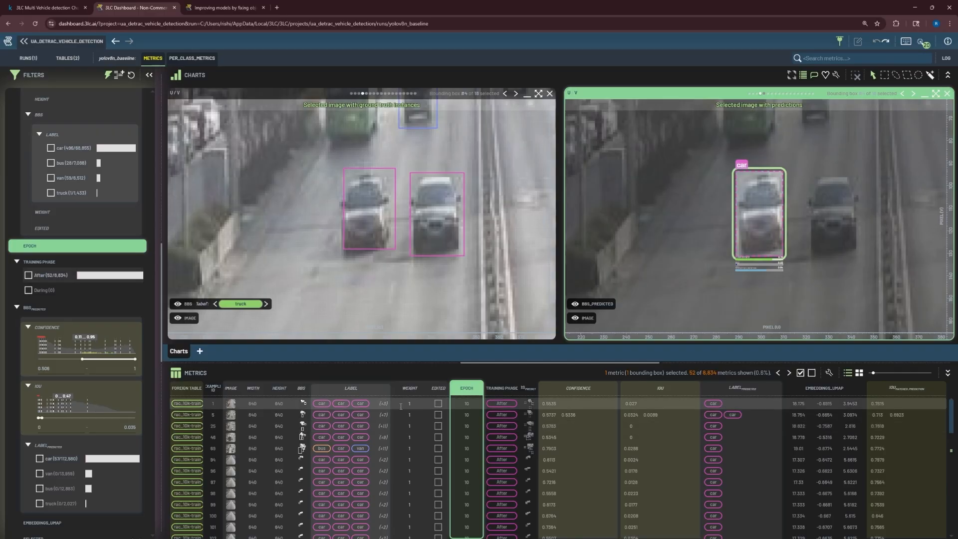
click(377, 406)
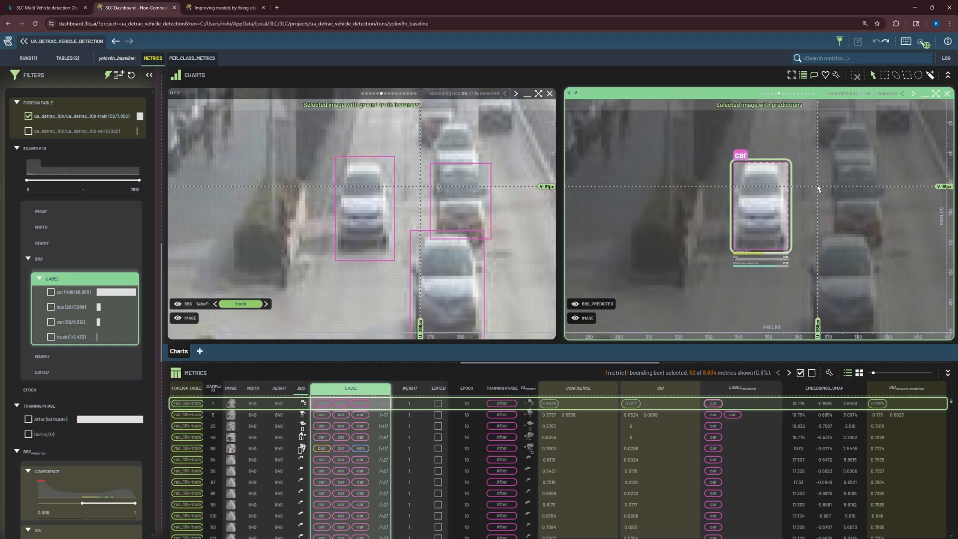
key(Down)
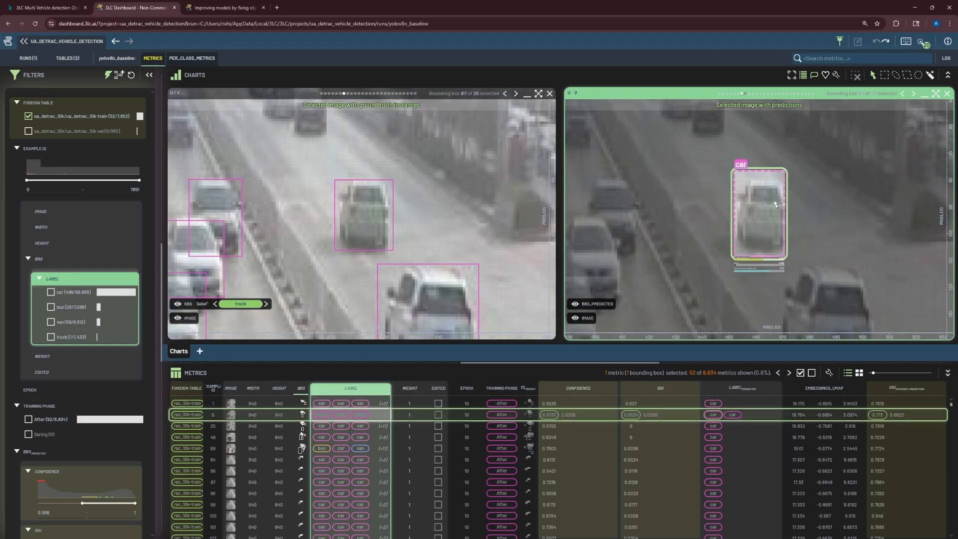
key(Down)
key(Down)
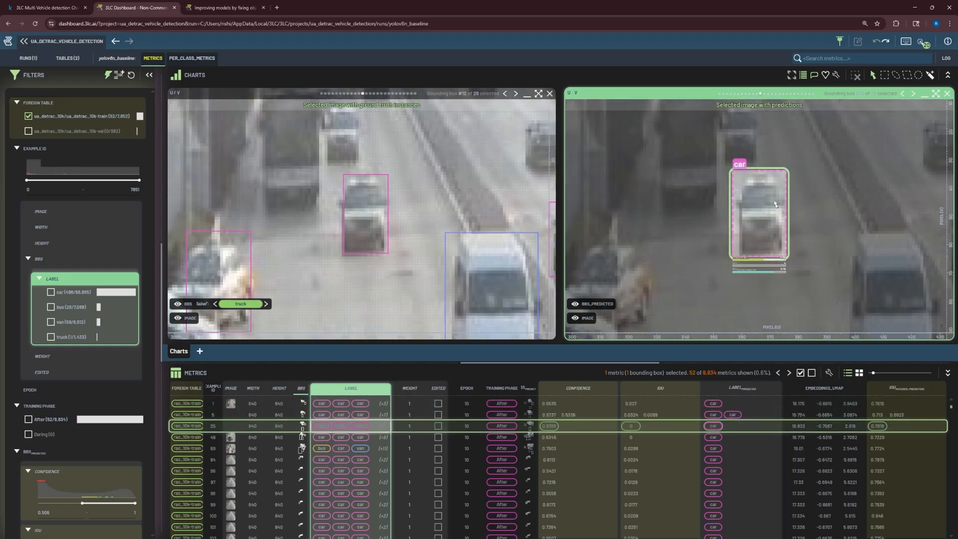
key(Down)
Step: Accept the predicted bounding boxes across all filtered rows with a required IOU of 0.5, updating matched ground-truth boxes, and undo it
key(shift+a)
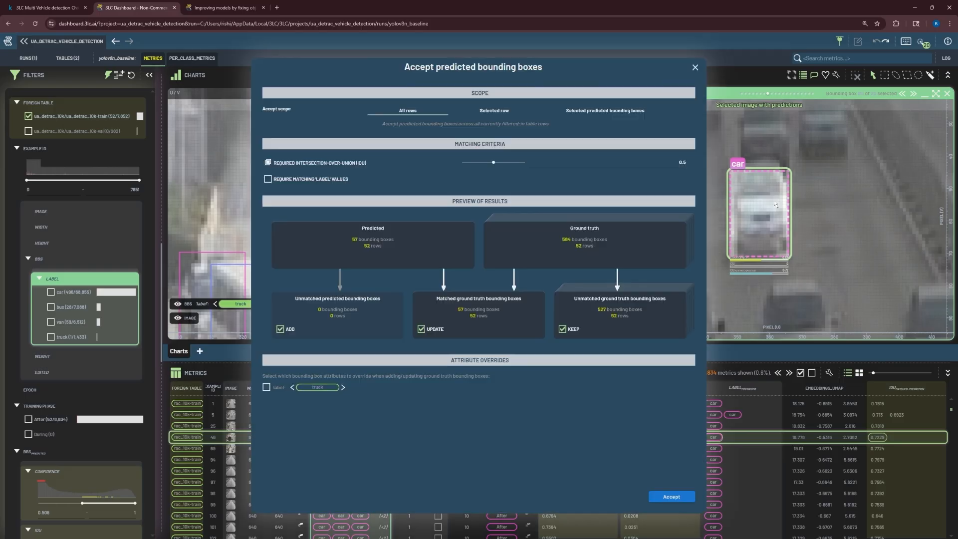
click(671, 497)
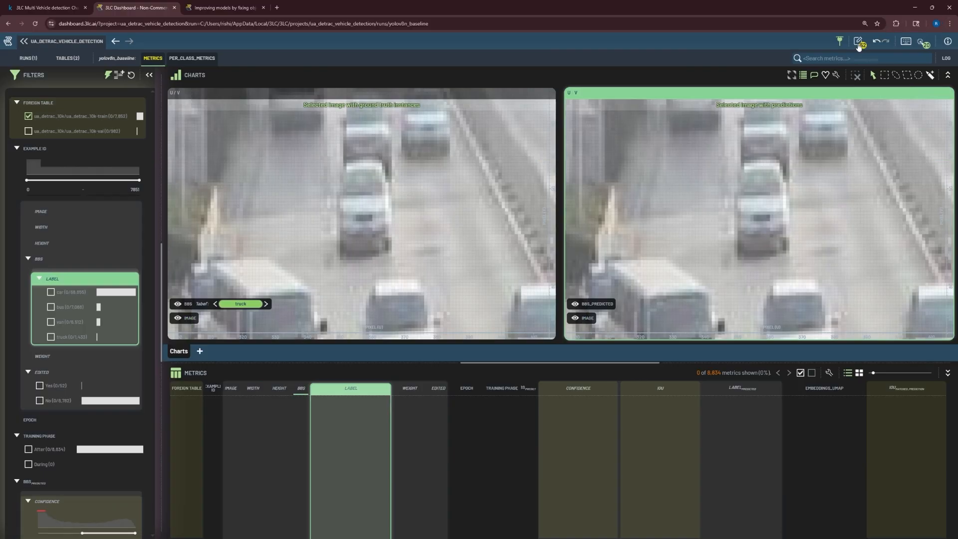
click(876, 41)
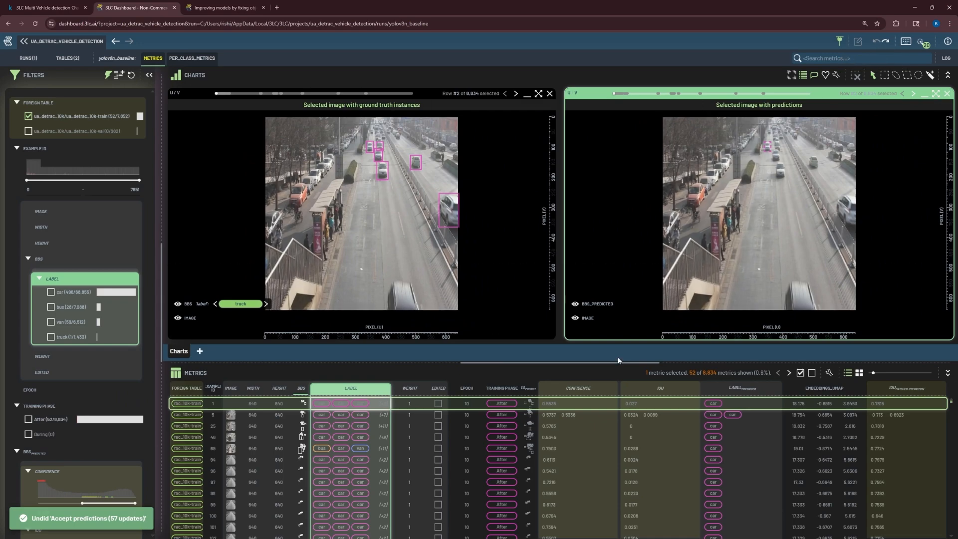
Step: Enlarge the metrics table area and close both the predictions and ground-truth image charts
drag(602, 360, 602, 262)
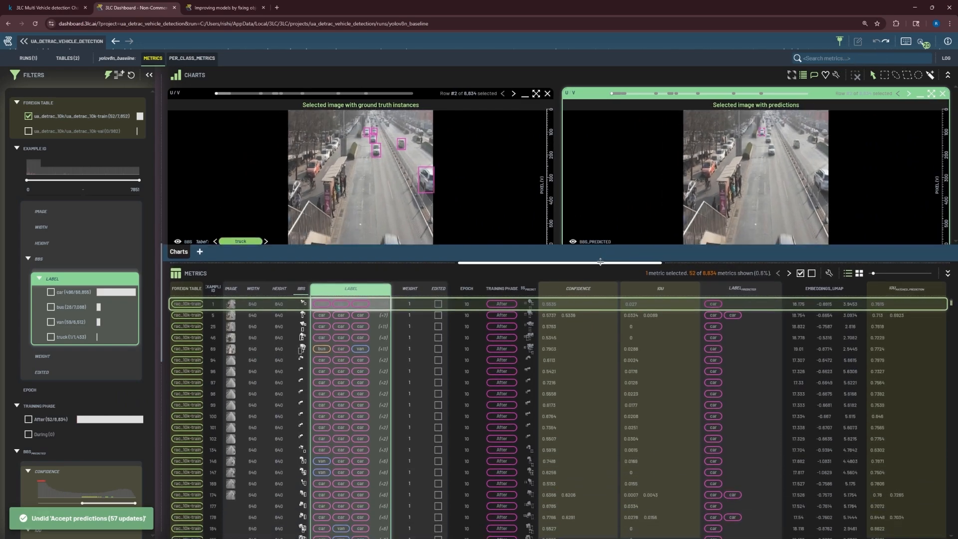
click(942, 93)
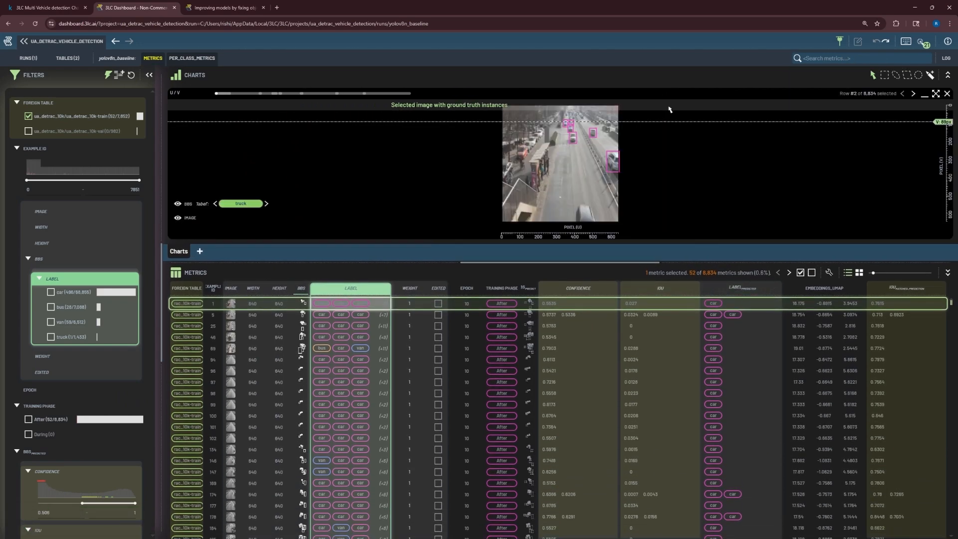
click(947, 95)
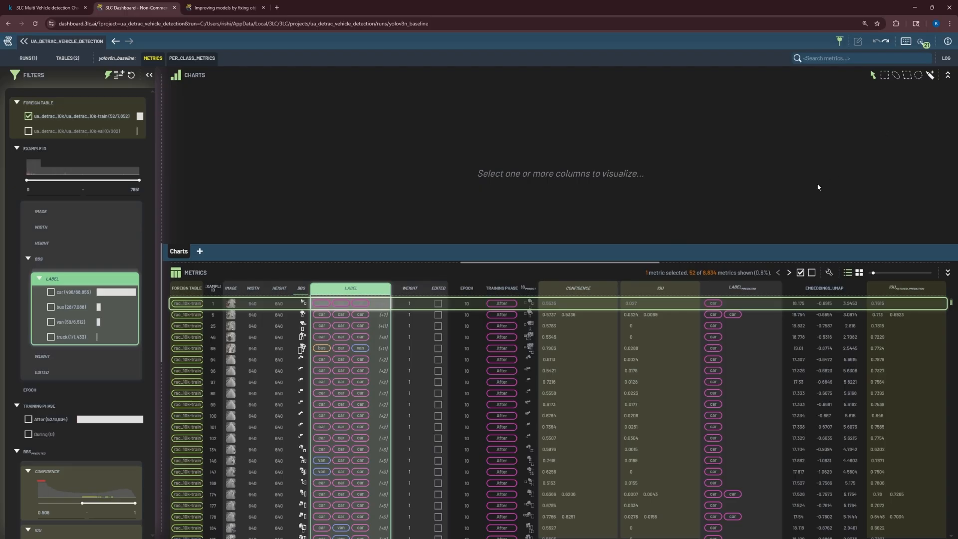
Step: Create a 3D chart of the EMBEDDINGS_UMAP column in an enlarged chart area and reset all filters
click(815, 292)
right_click(816, 292)
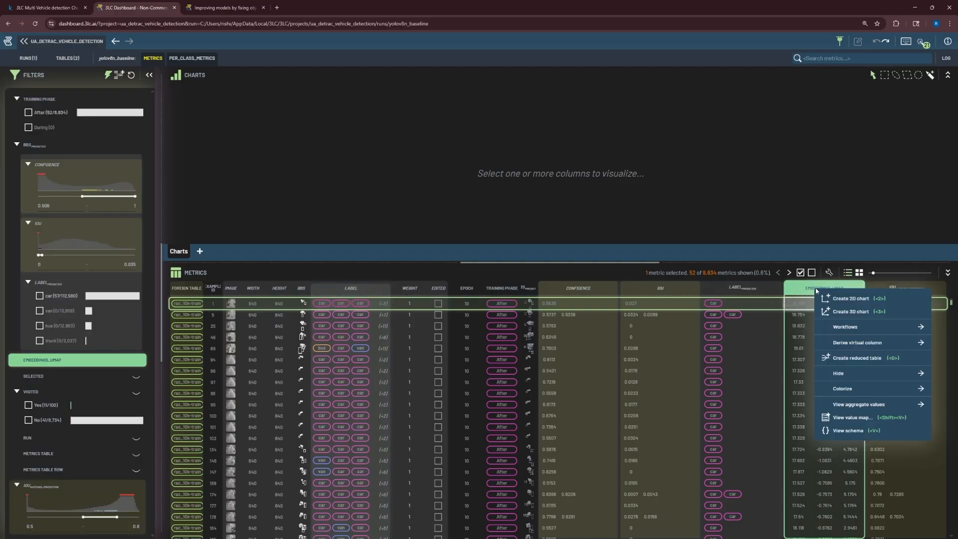
click(834, 311)
drag(609, 262, 609, 395)
click(131, 75)
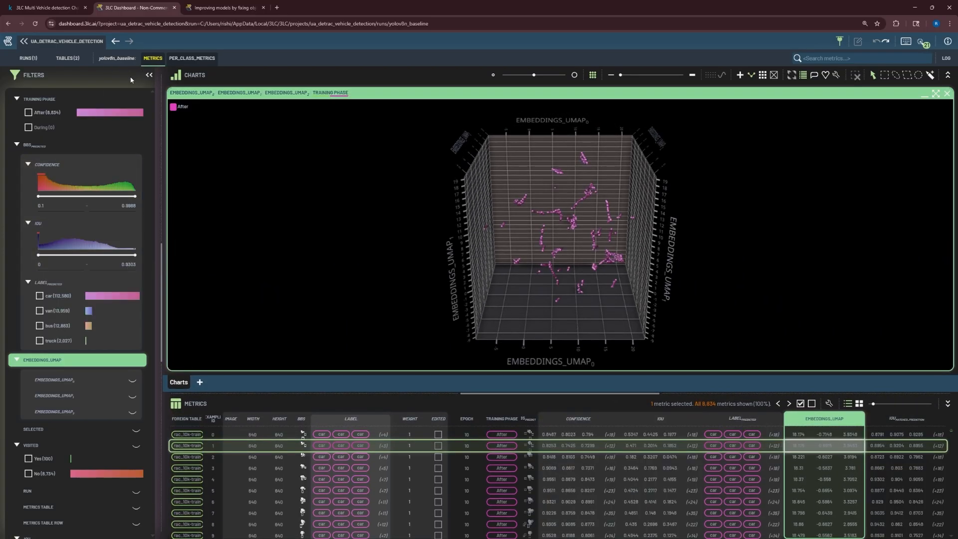
Step: Lasso an isolated cluster of points in the 3D embeddings chart to filter the metrics to those samples
scroll(509, 174, up, 5)
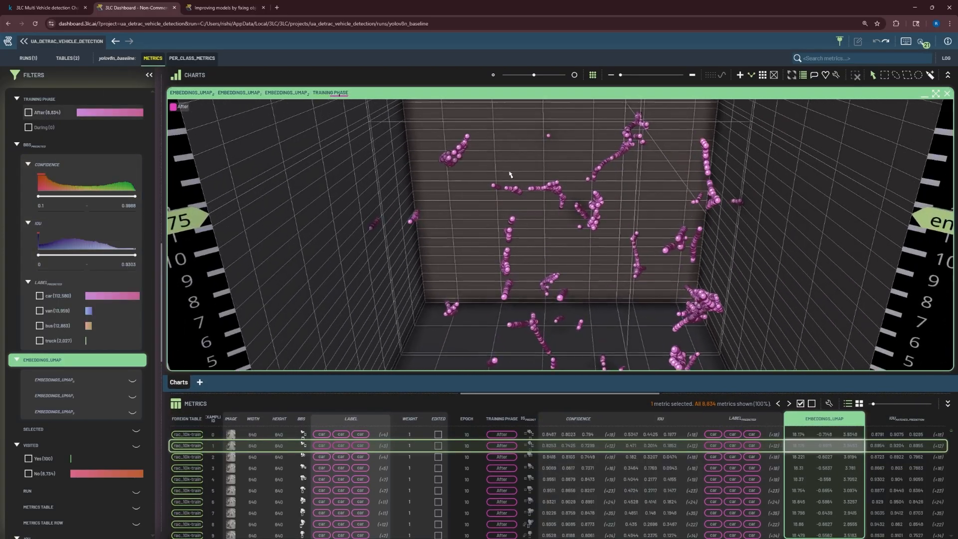
scroll(509, 174, down, 6)
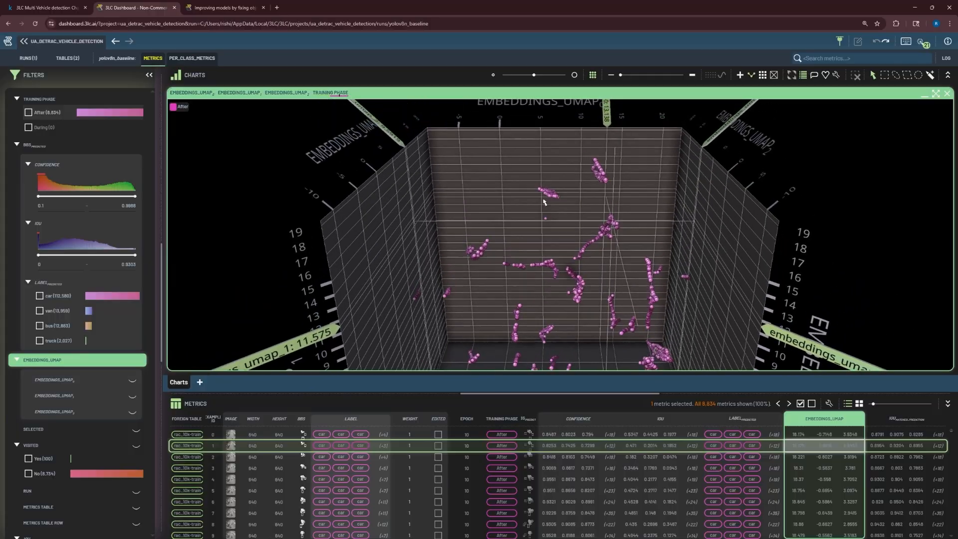
scroll(544, 201, up, 5)
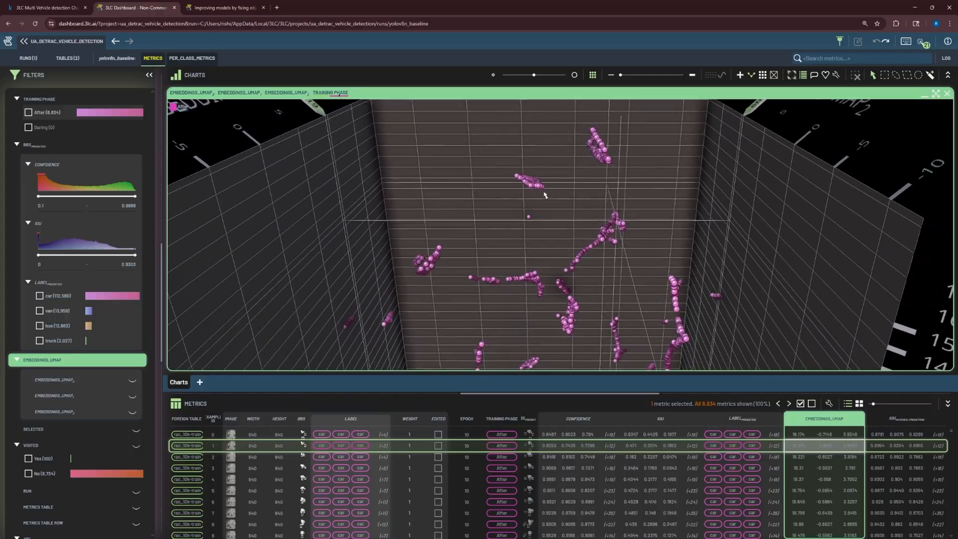
drag(544, 194, 613, 178)
drag(534, 159, 529, 169)
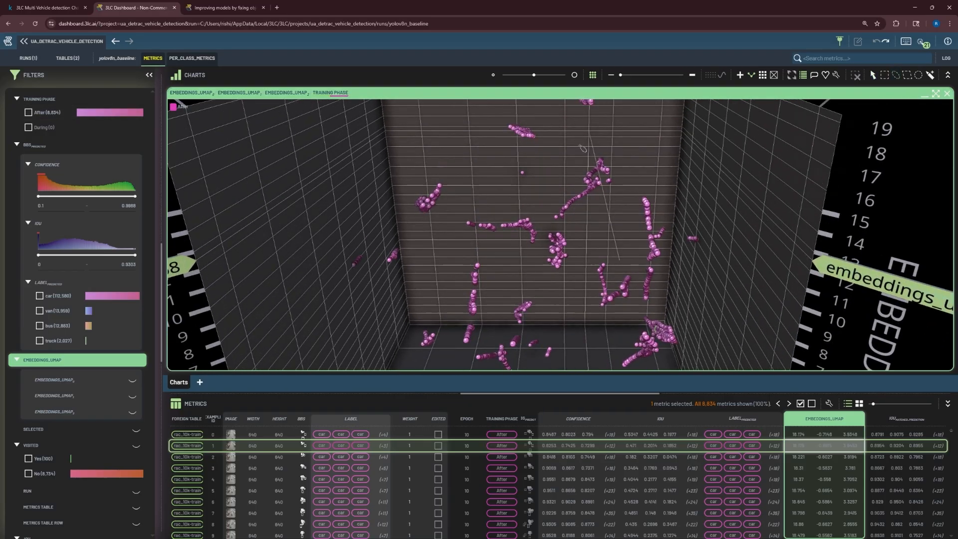
scroll(583, 148, up, 3)
mouse_move(492, 236)
mouse_down()
mouse_move(500, 208)
mouse_move(459, 200)
mouse_move(497, 202)
mouse_move(486, 190)
mouse_up()
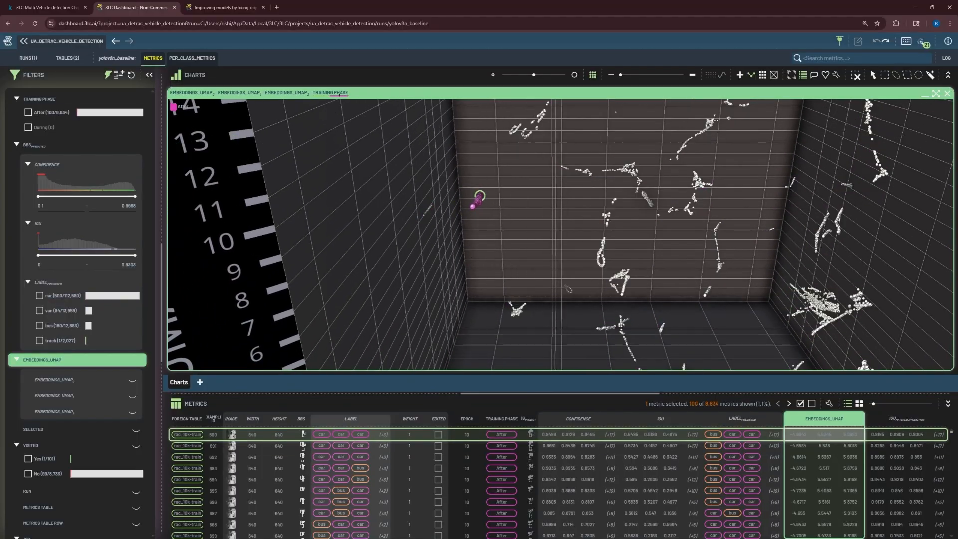
Step: Create an image chart overlaying the image, ground-truth boxes and predicted boxes, and enlarge the chart area
click(231, 419)
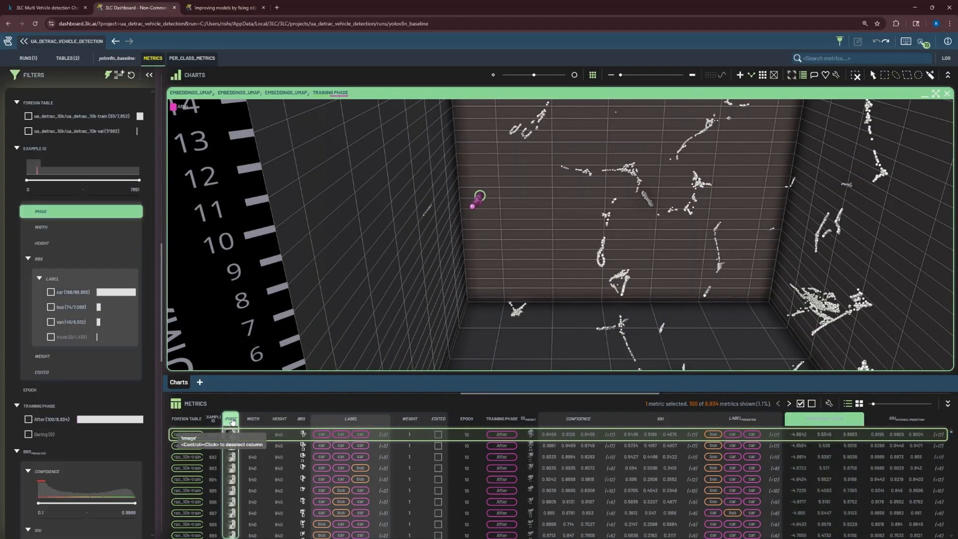
ctrl+click(301, 419)
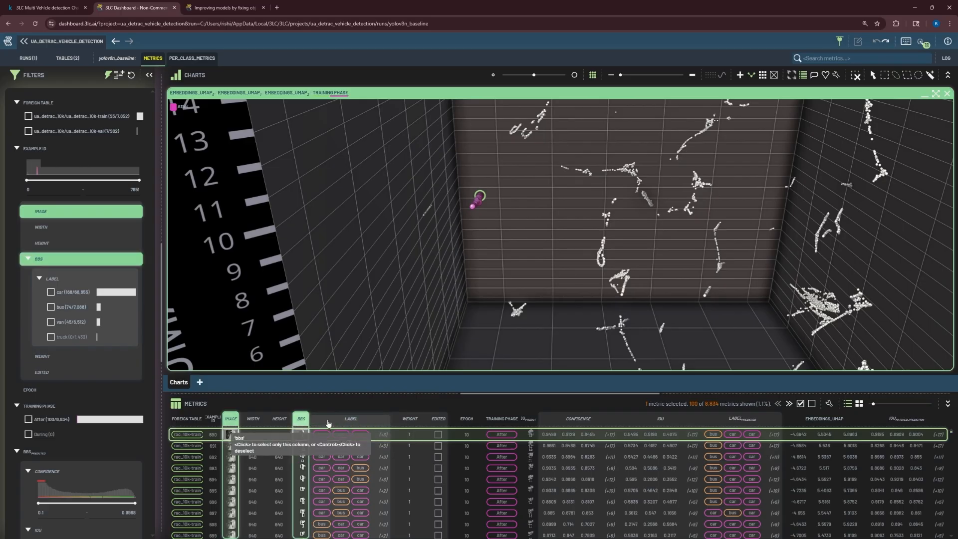
ctrl+click(527, 419)
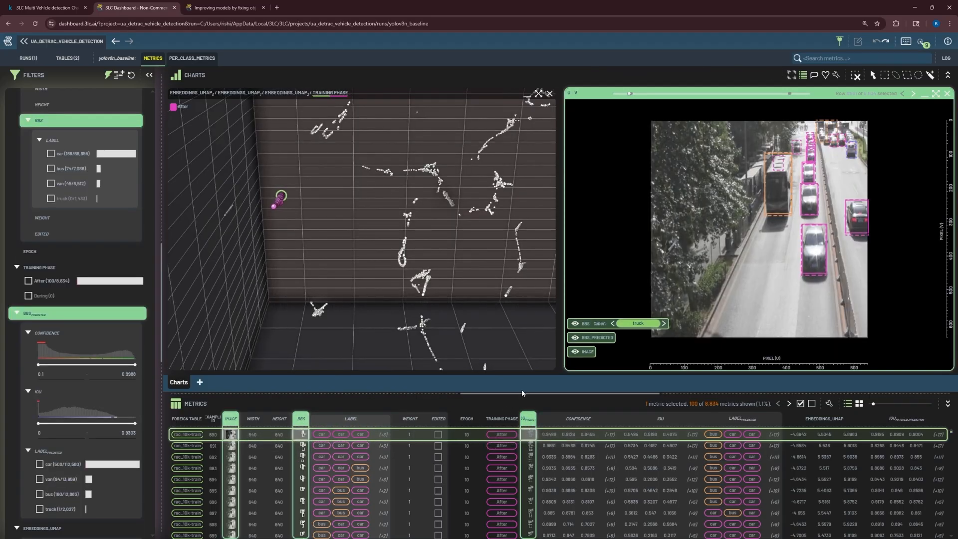
drag(524, 393, 523, 443)
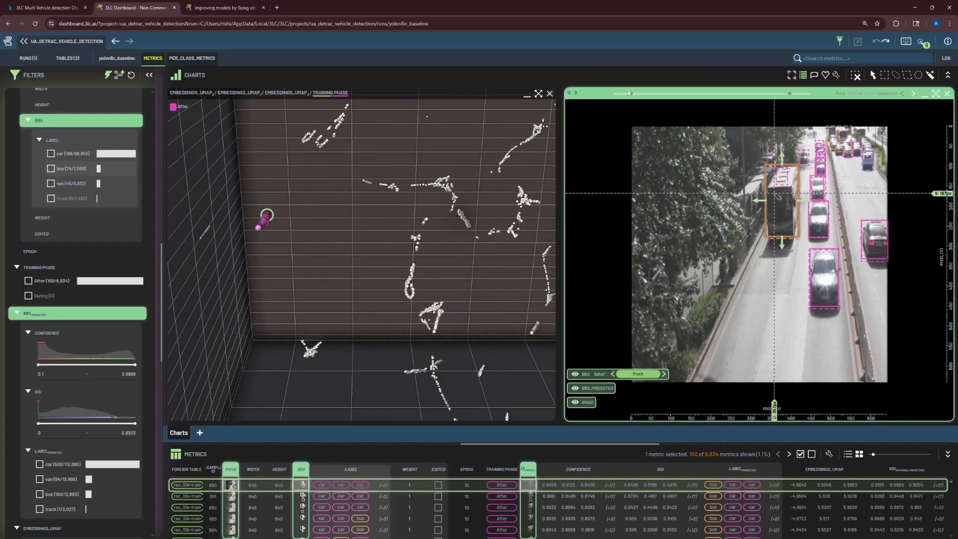
Step: Step through the lassoed cluster's samples, examining how similar the scenes are and how predicted boxes compare with ground truth
scroll(753, 276, up, 5)
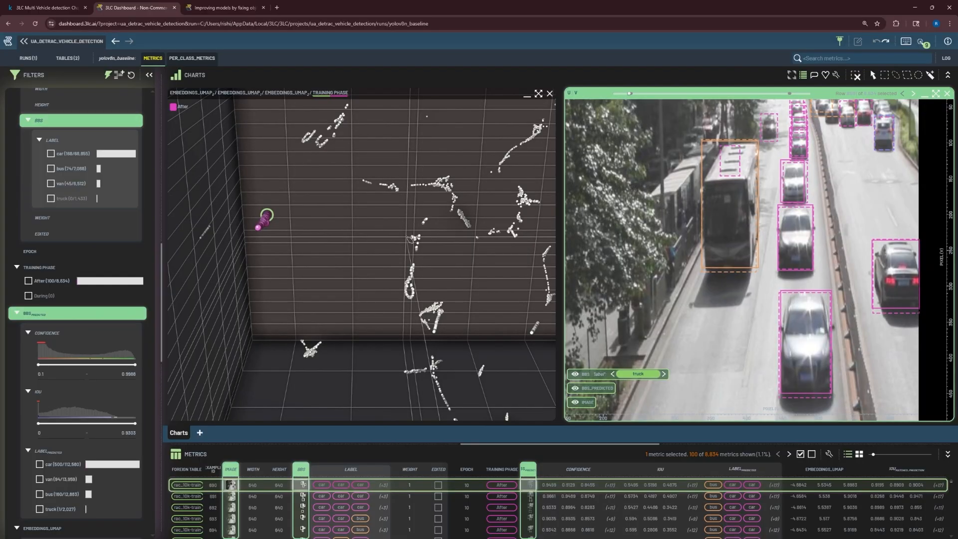
key(Down)
key(Down)
key(Down)
key(Down)
key(Down)
key(Down)
key(Down)
key(Down)
key(Down)
key(Down)
key(Down)
key(Down)
key(Down)
key(Down)
key(Down)
key(Down)
key(Down)
key(Down)
key(Down)
key(Down)
key(Down)
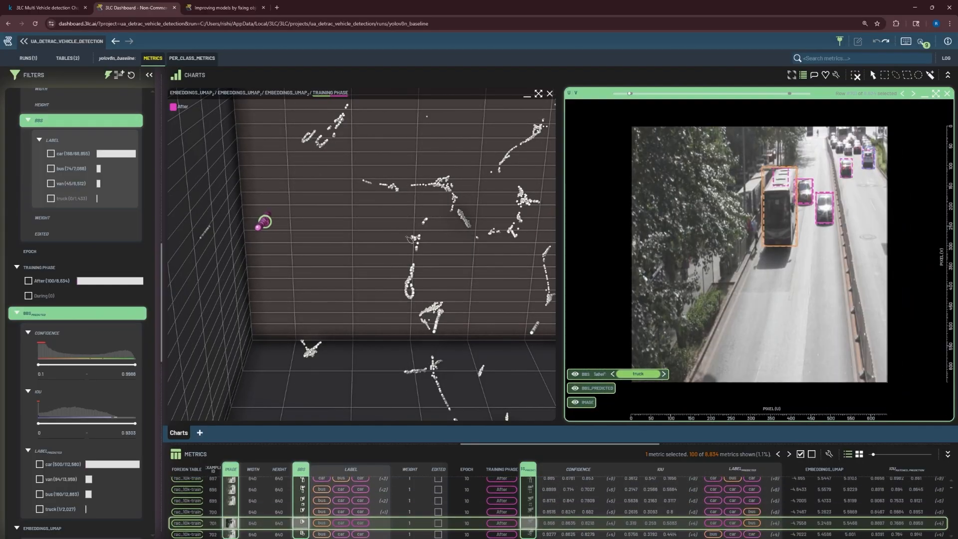
Step: Continue through the lassoed cluster's samples and examine the boxes around a bus and nearby cars up close
key(Down)
key(Down)
key(Down)
key(Down)
key(Down)
key(Down)
key(Down)
key(Down)
key(Down)
key(Down)
key(Down)
key(Down)
key(Down)
key(Down)
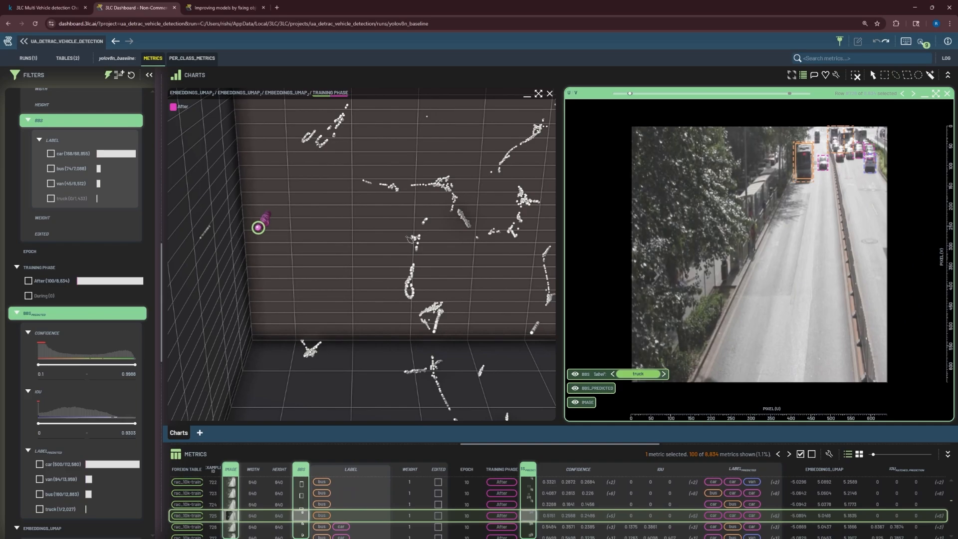
scroll(781, 205, up, 8)
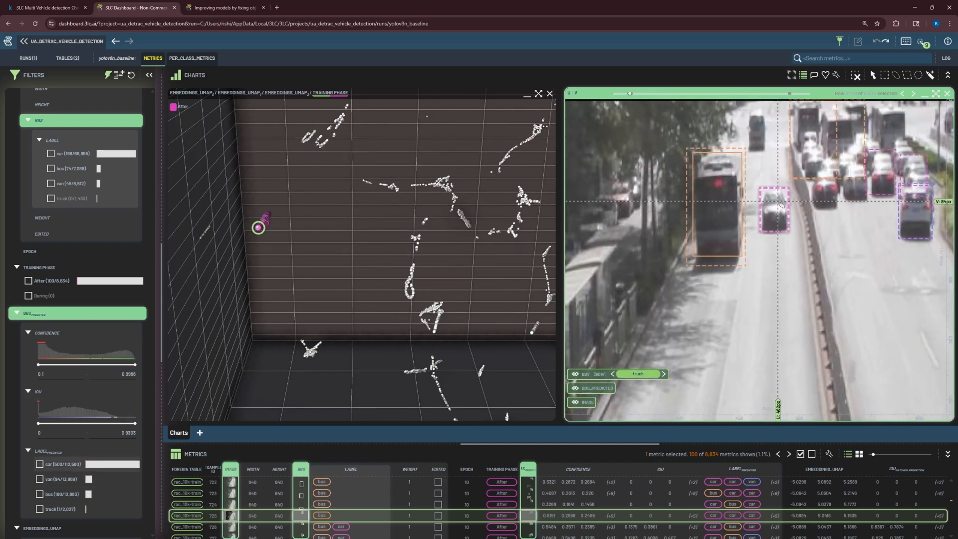
drag(779, 203, 789, 211)
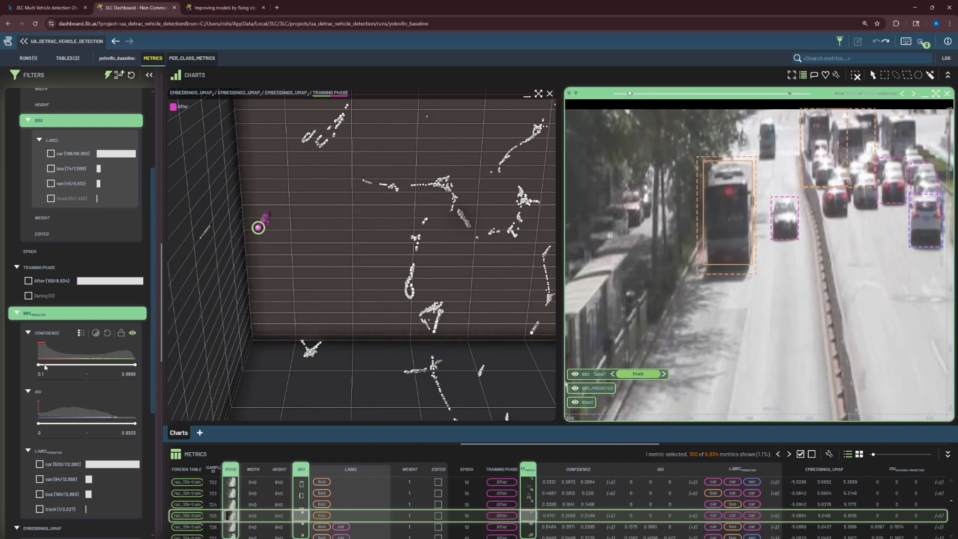
Step: Raise the minimum predicted confidence to 0.56, lasso another cluster in the 3D embeddings chart and browse its samples
drag(40, 365, 91, 365)
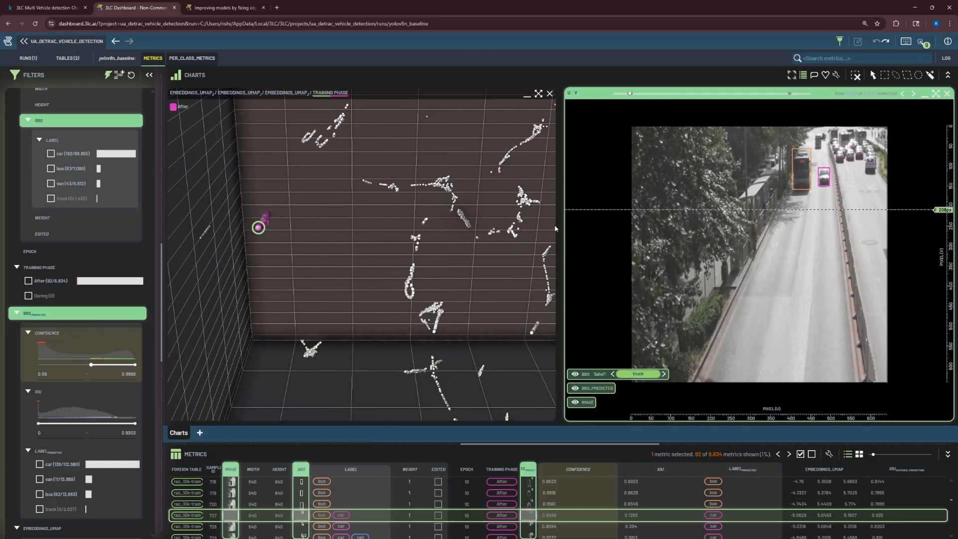
mouse_move(349, 219)
mouse_down()
mouse_move(308, 259)
mouse_move(317, 225)
mouse_move(368, 225)
mouse_up()
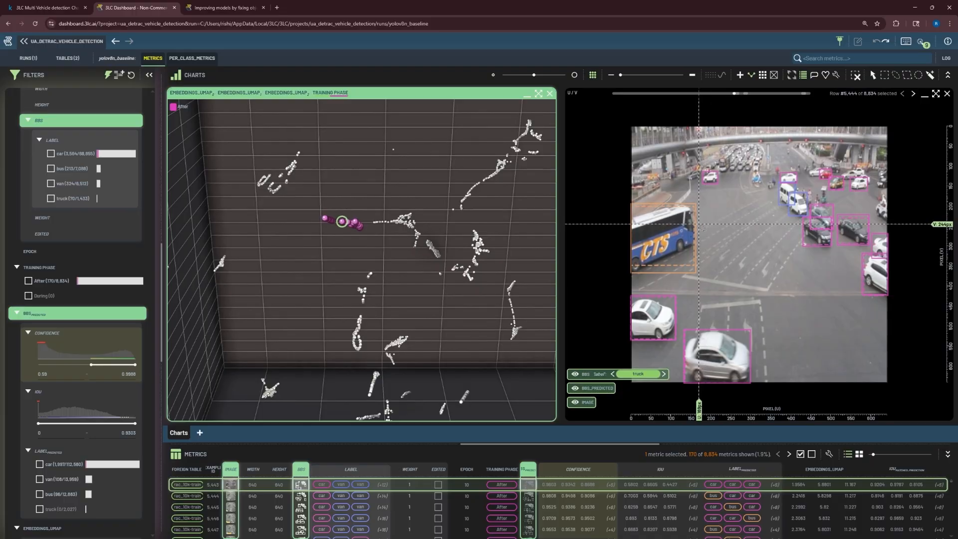
key(Down)
key(Down)
key(Down)
key(Down)
key(Down)
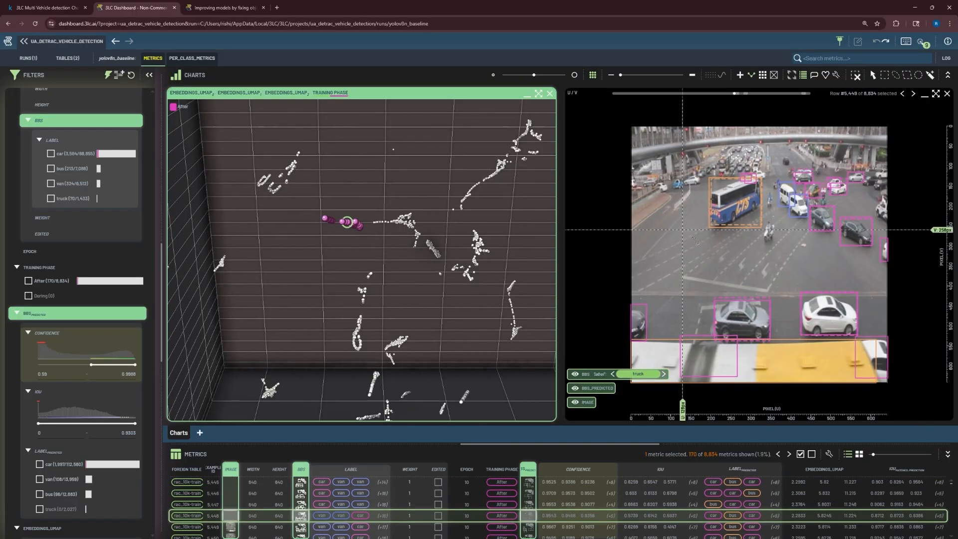
Step: Lasso an elongated cluster near the chart's side wall and step through its samples to compare the scenes
drag(493, 298, 369, 239)
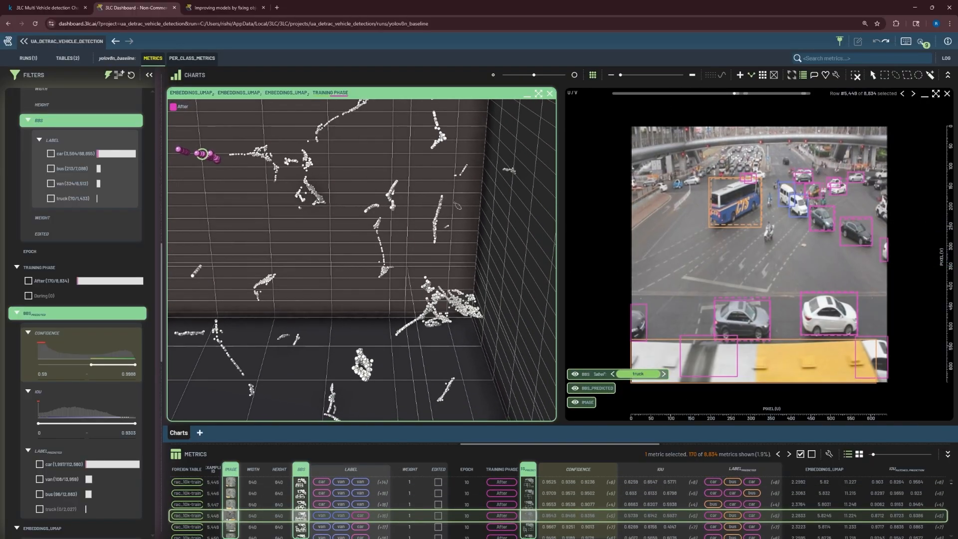
click(434, 231)
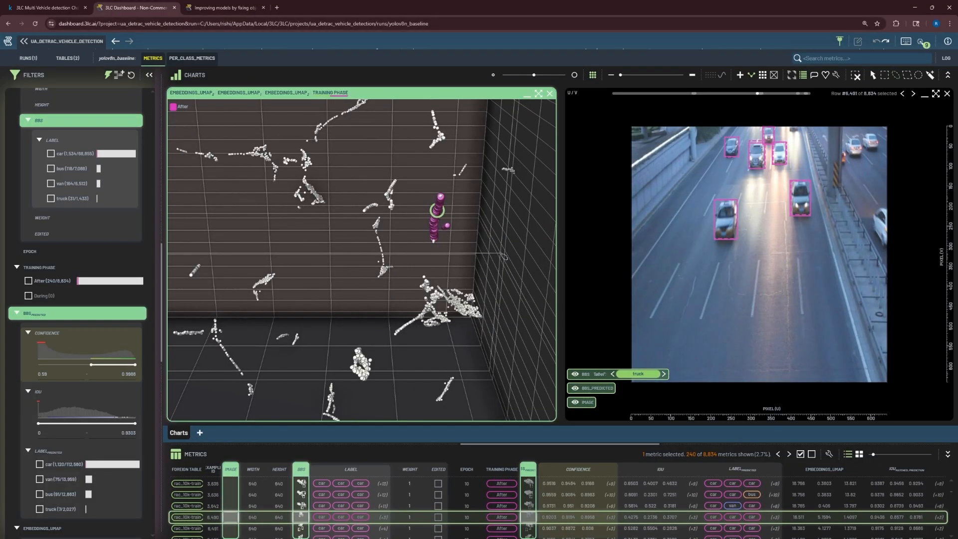
key(Down)
key(Down)
key(Down)
key(Down)
key(Down)
key(Down)
key(Down)
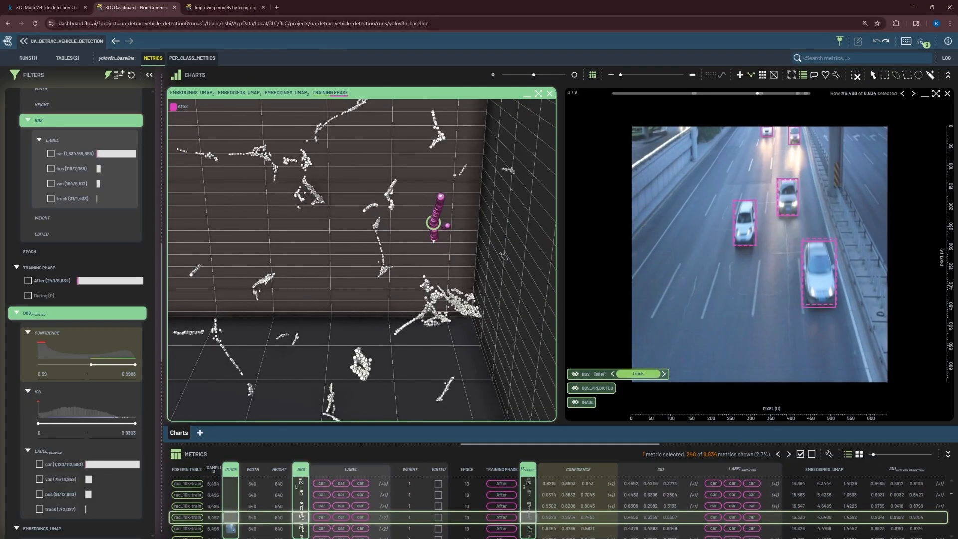
Step: Reset all filters, give the metrics table more room and color the 3D embeddings chart by predicted confidence instead of training phase
scroll(500, 254, down, 4)
drag(501, 254, 381, 242)
scroll(382, 241, down, 4)
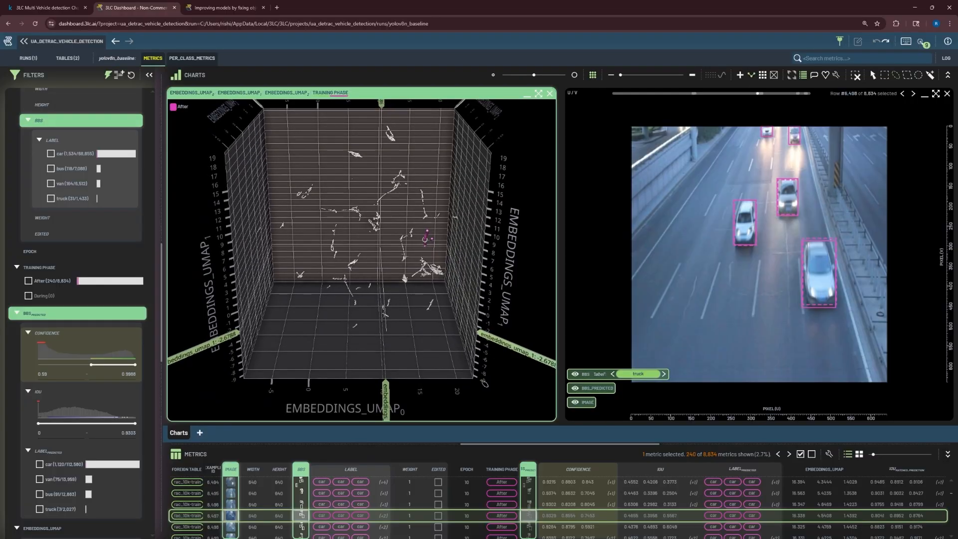
drag(555, 444, 555, 403)
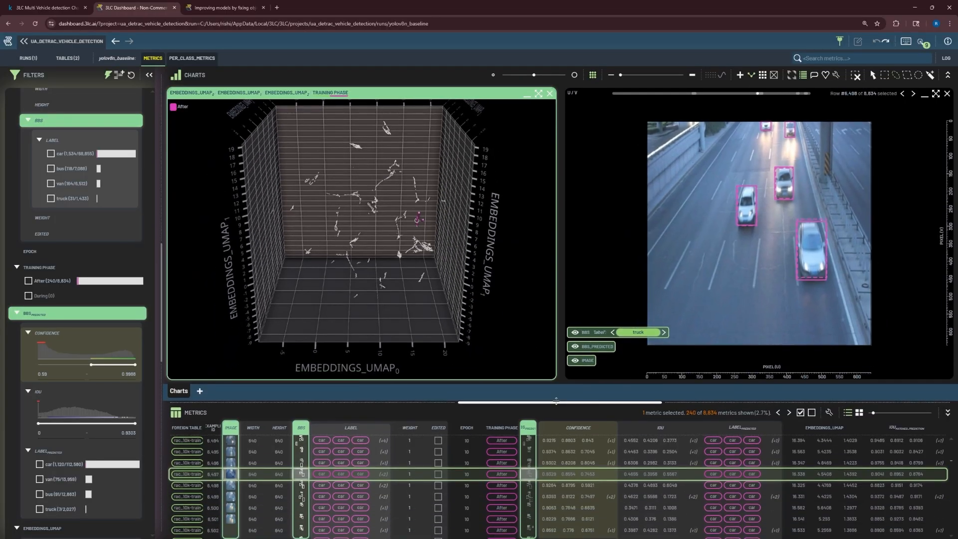
click(132, 76)
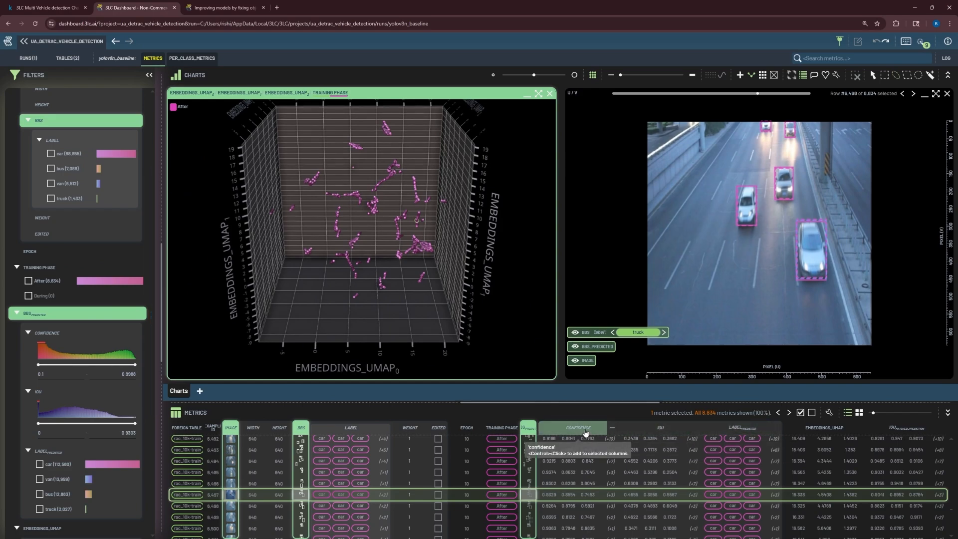
drag(585, 432, 406, 115)
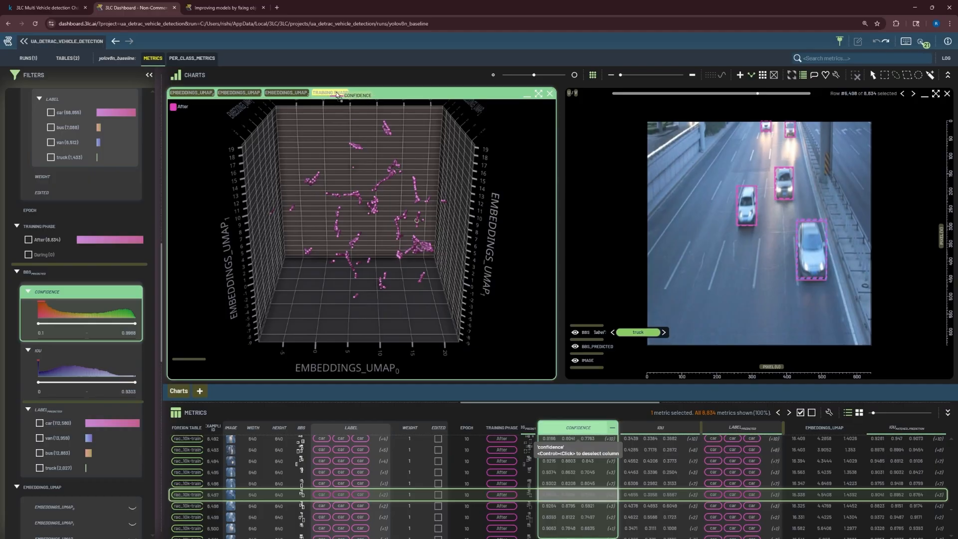
drag(321, 96, 322, 97)
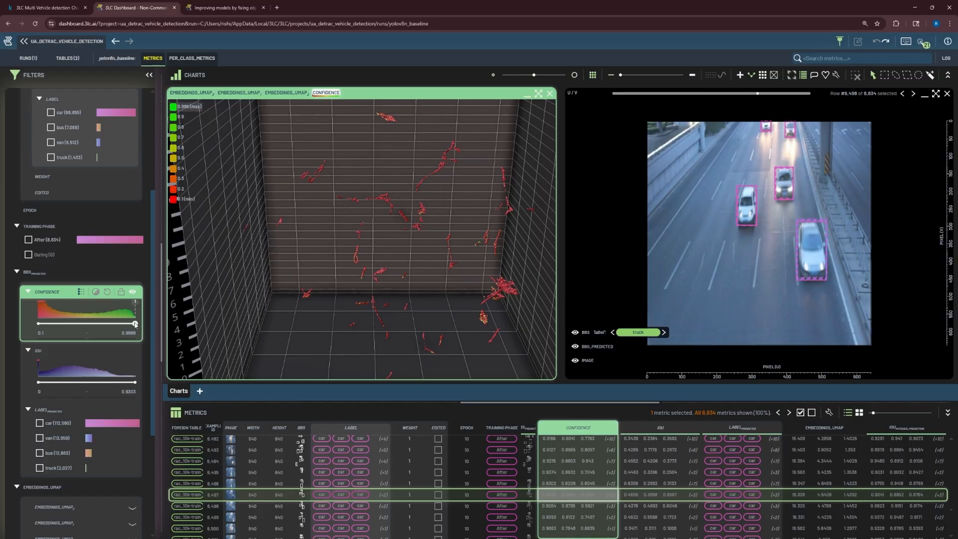
Step: Lower the maximum predicted confidence to about 0.12 and lasso the isolated cluster near the chart's side wall
drag(135, 323, 40, 323)
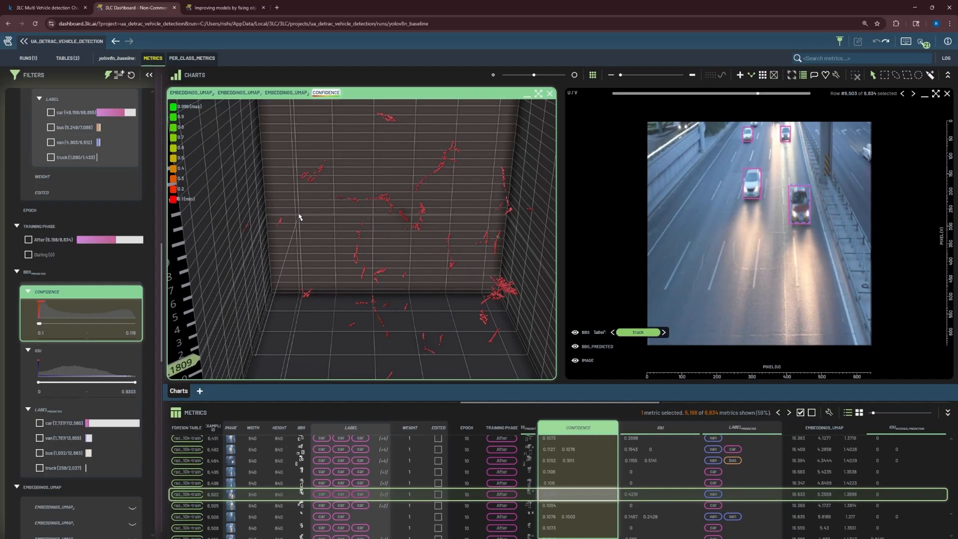
scroll(286, 214, up, 5)
scroll(281, 213, up, 3)
drag(253, 237, 353, 261)
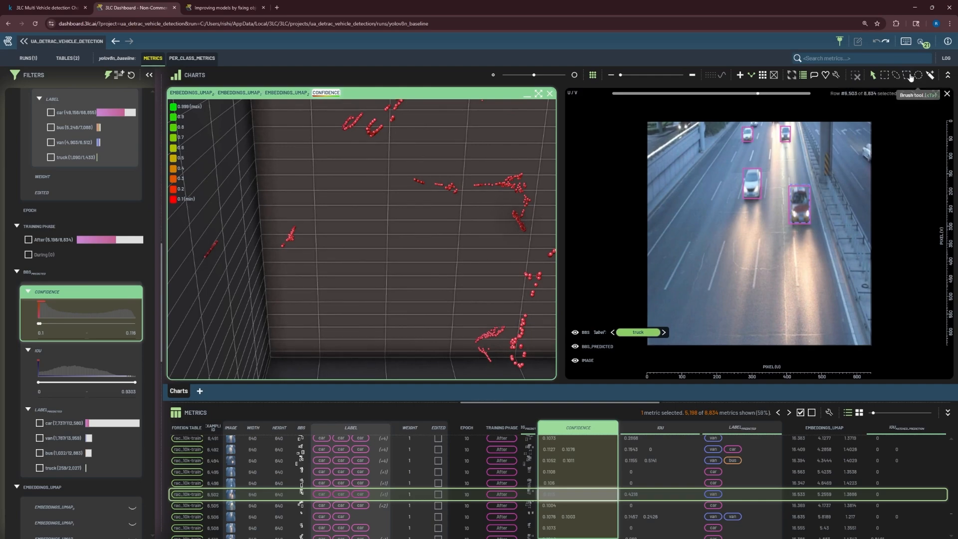
click(896, 76)
mouse_move(288, 220)
mouse_down()
mouse_move(276, 231)
mouse_move(288, 220)
mouse_up()
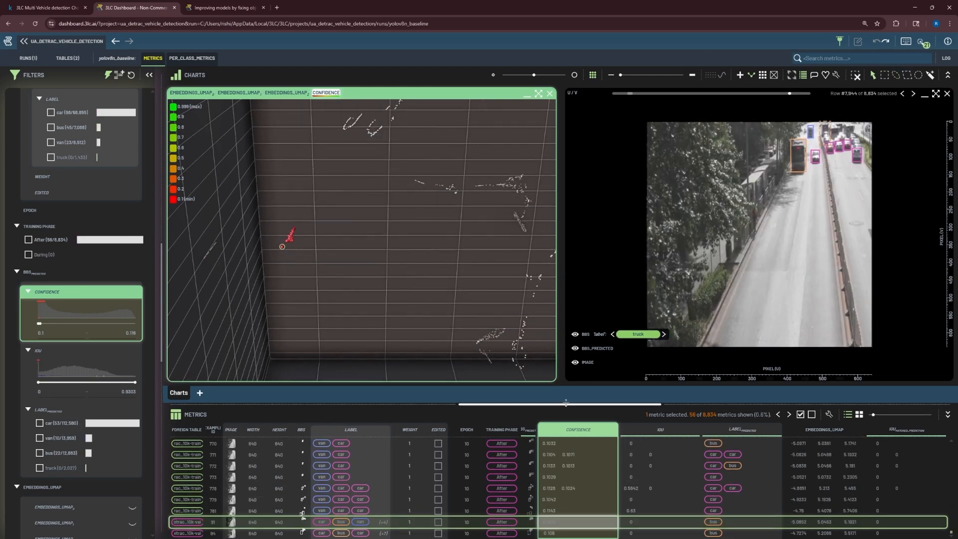
Step: Enlarge the metrics table and examine a low-confidence bus prediction in the cluster's selected sample up close
drag(566, 403, 553, 301)
drag(547, 354, 553, 363)
scroll(791, 149, up, 5)
drag(761, 178, 715, 239)
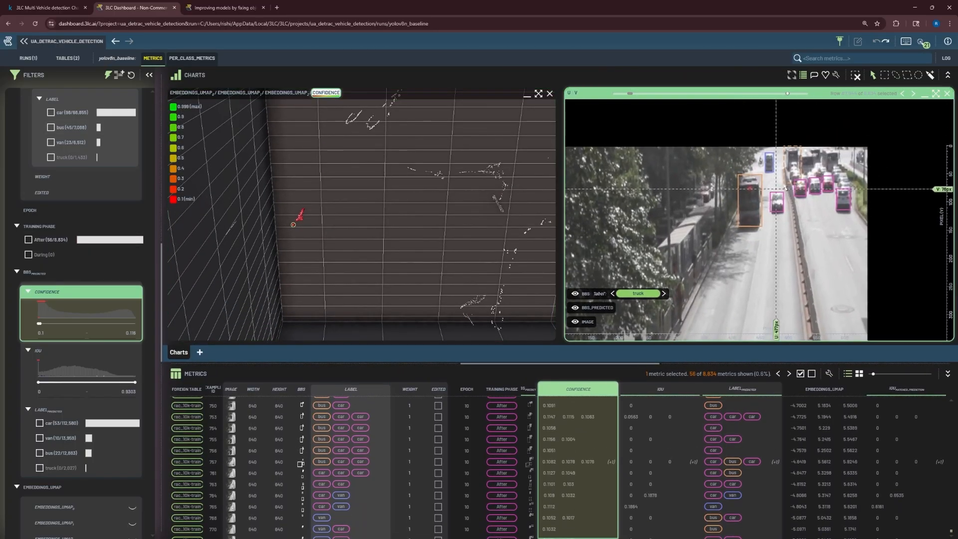
scroll(787, 165, up, 6)
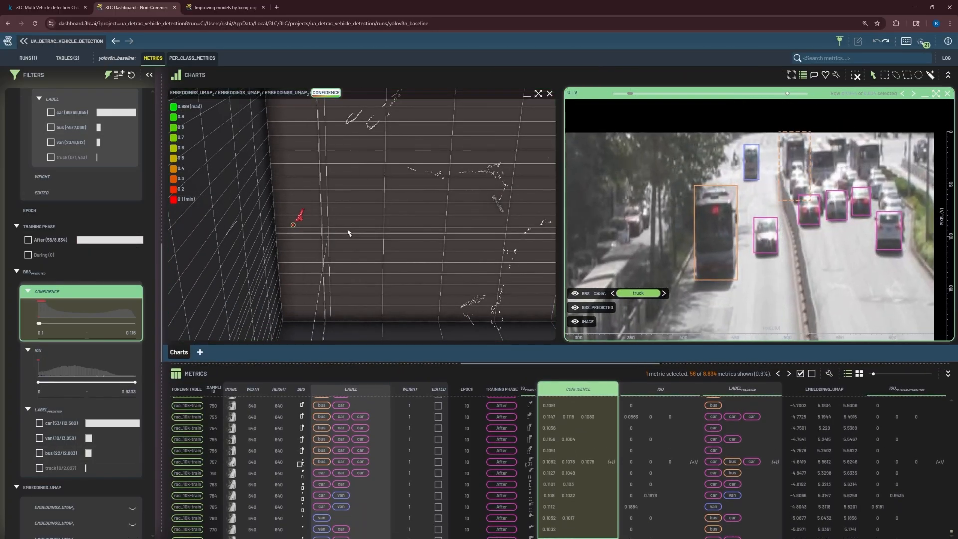
click(800, 173)
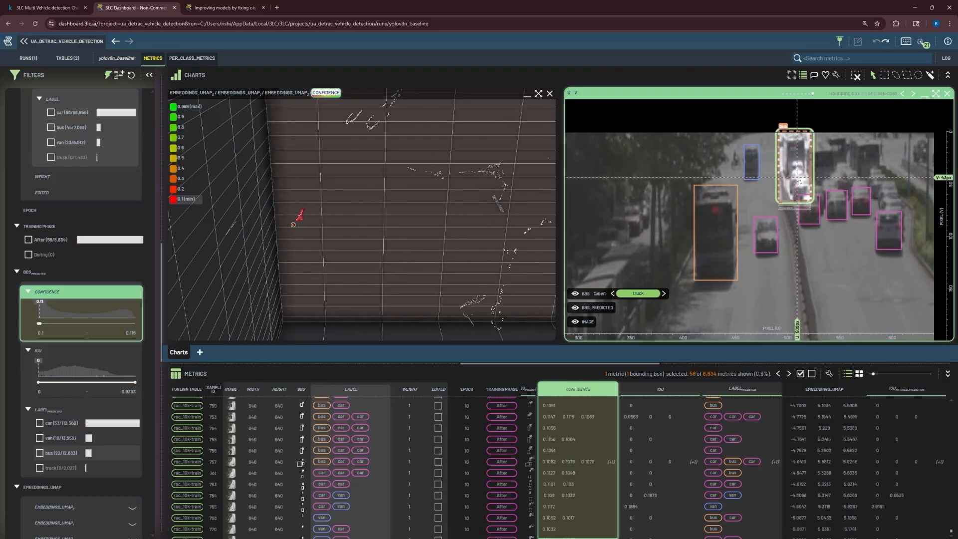
scroll(798, 181, up, 3)
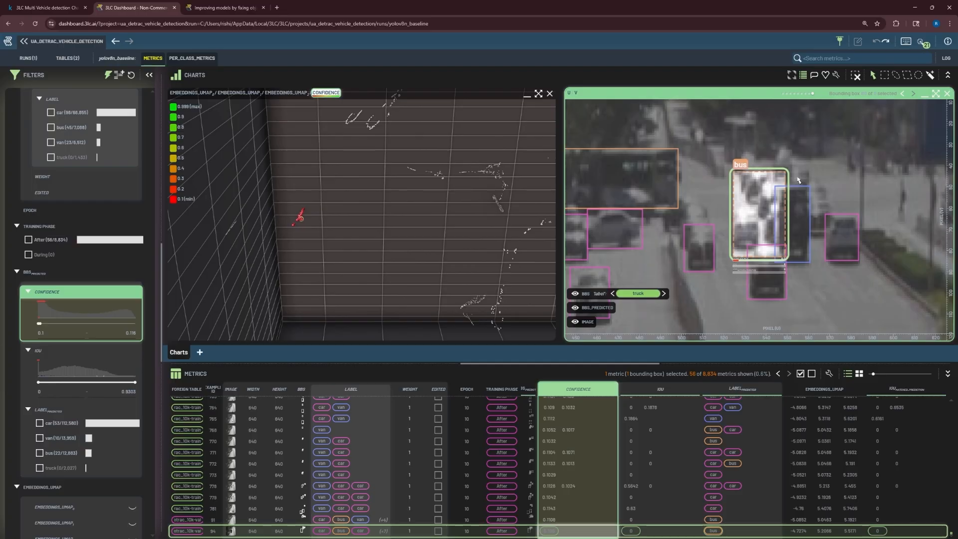
Step: Step through the cluster's individual low-confidence predictions and check whether each box covers a real vehicle of the predicted class
key(Up)
key(Up)
key(Up)
key(Up)
key(Up)
key(Up)
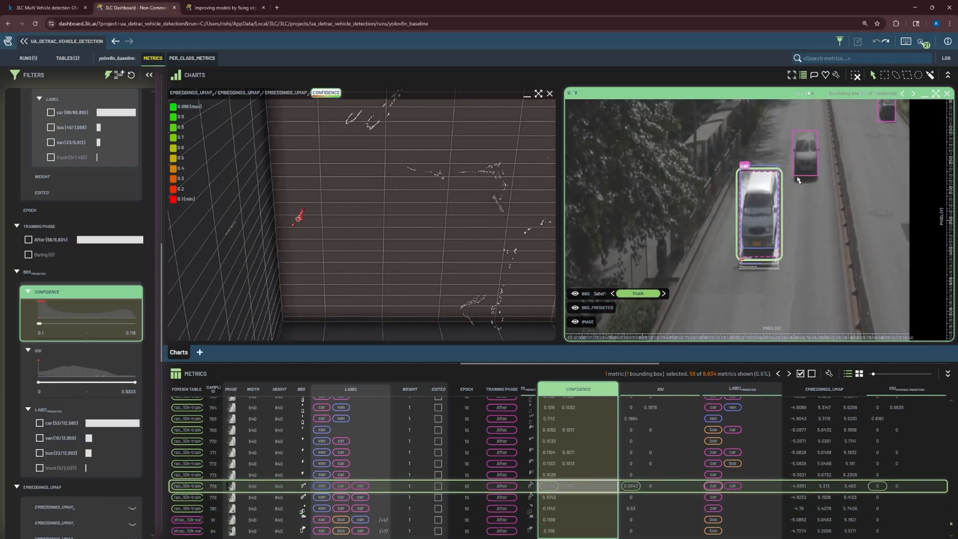
key(Up)
key(Up)
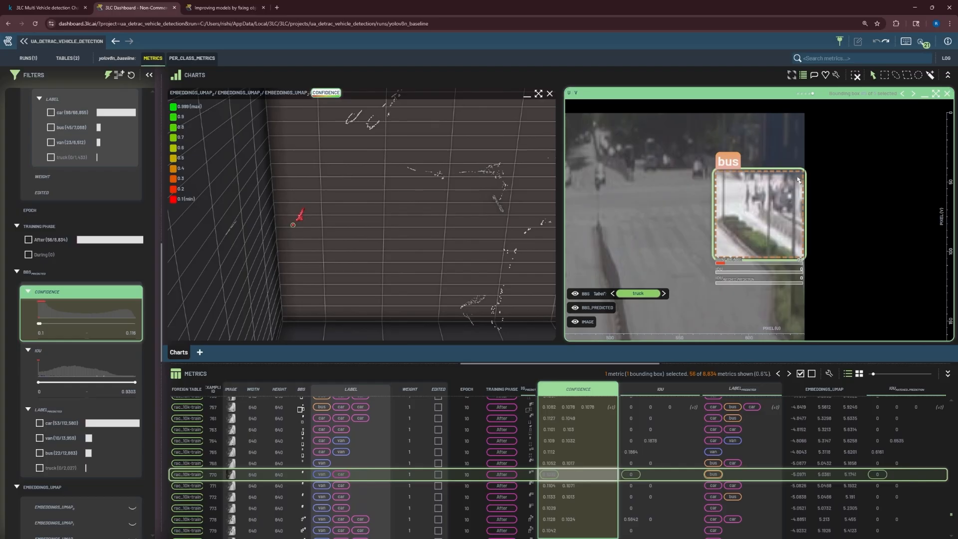
key(Down)
key(Down)
key(Down)
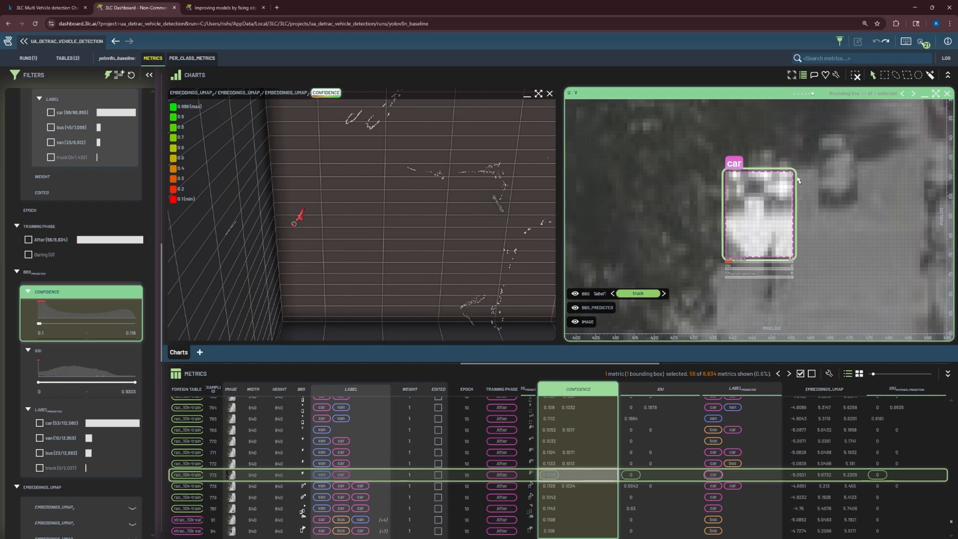
scroll(759, 215, down, 5)
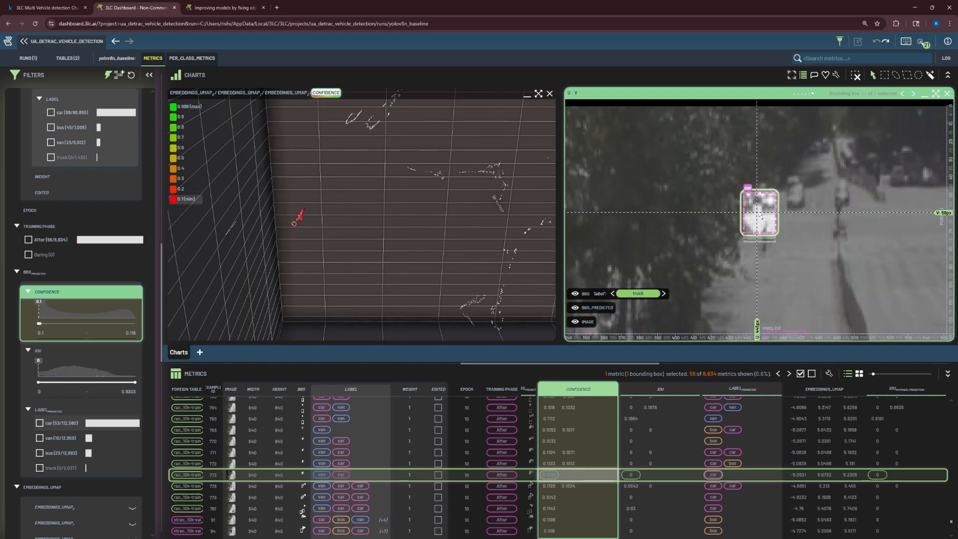
scroll(765, 212, down, 5)
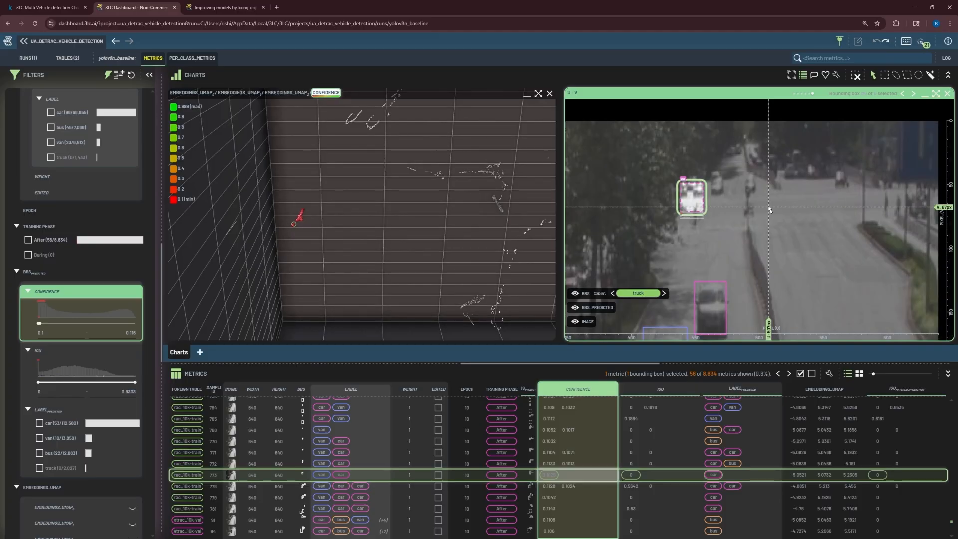
scroll(744, 227, down, 4)
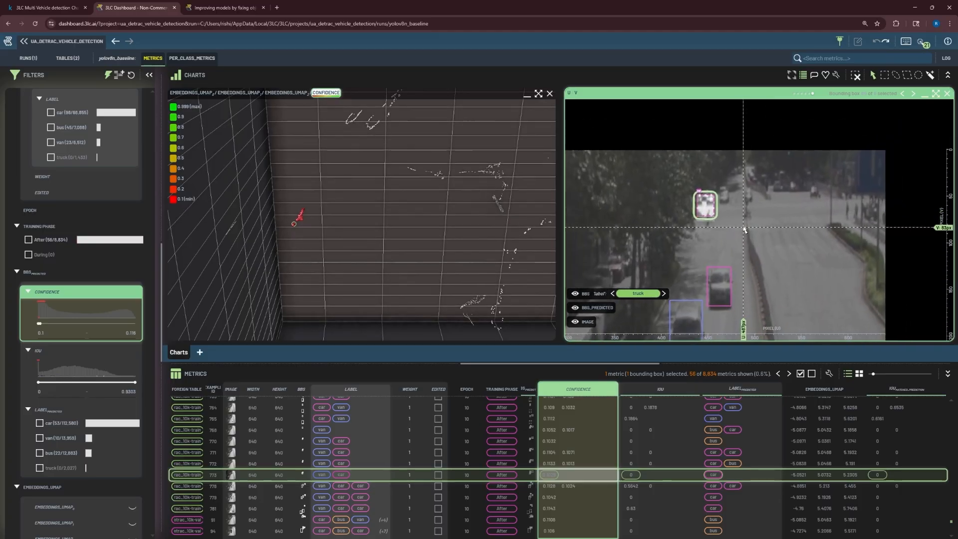
drag(768, 232, 777, 211)
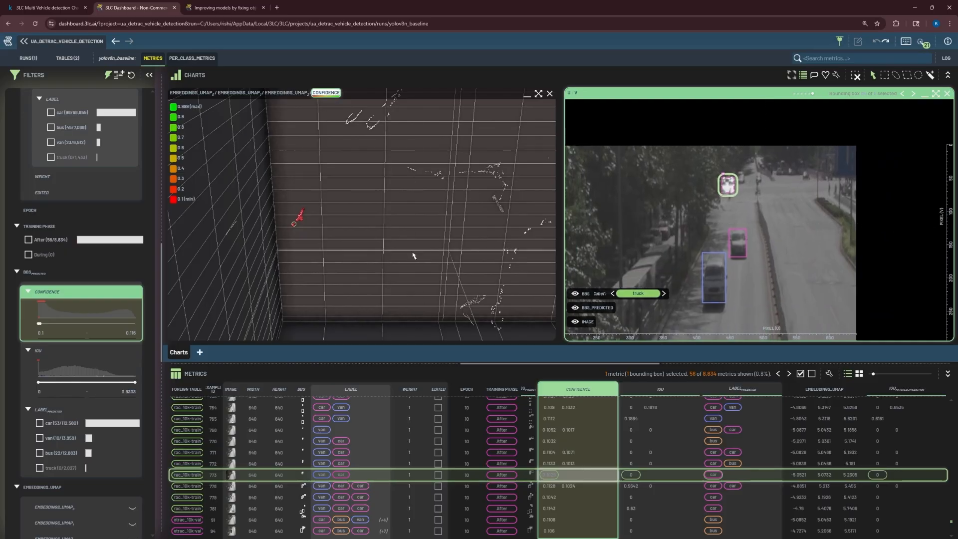
Step: Reset all filters, select the WEIGHT column and lasso the isolated cluster again, with the metrics table enlarged
drag(357, 252, 229, 272)
drag(594, 178, 513, 234)
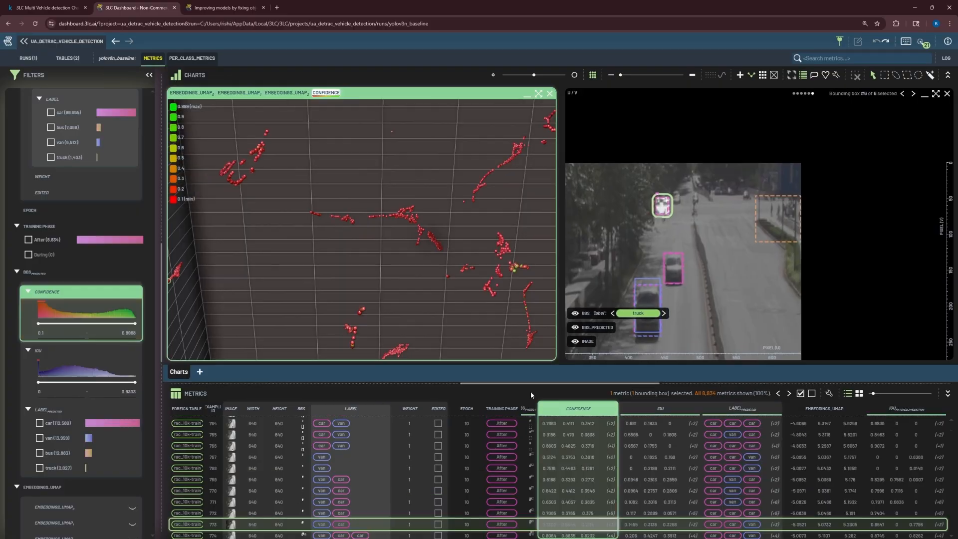
drag(340, 271, 409, 254)
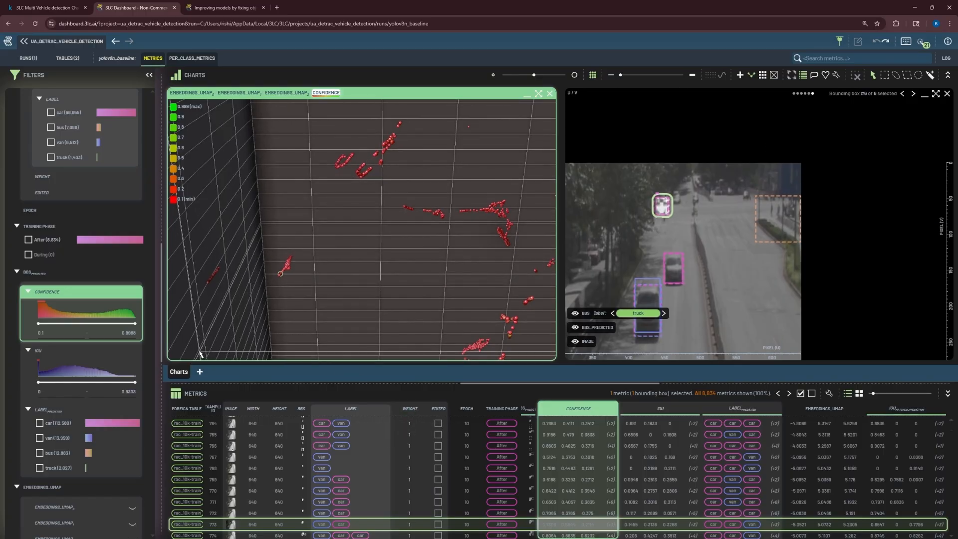
click(409, 411)
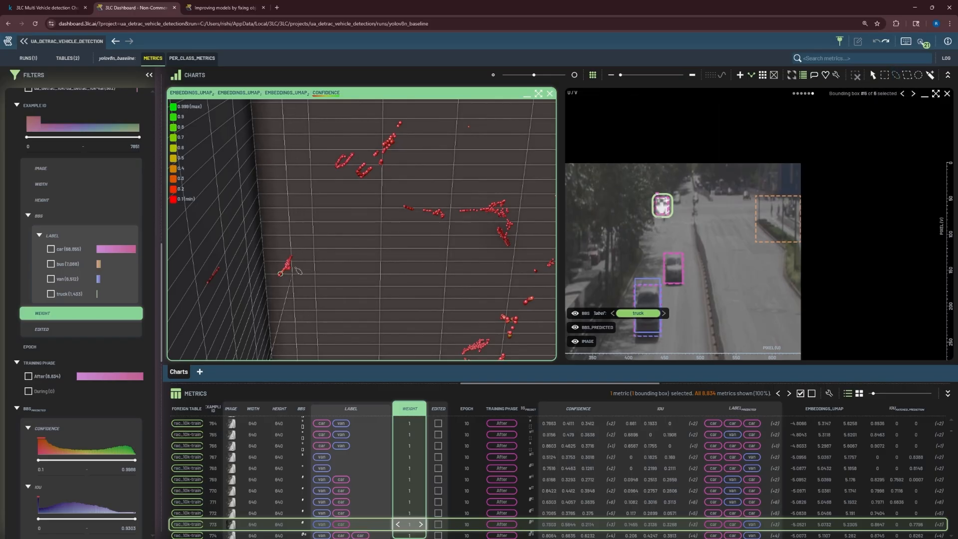
mouse_move(295, 251)
mouse_down()
mouse_move(282, 251)
mouse_move(294, 252)
mouse_up()
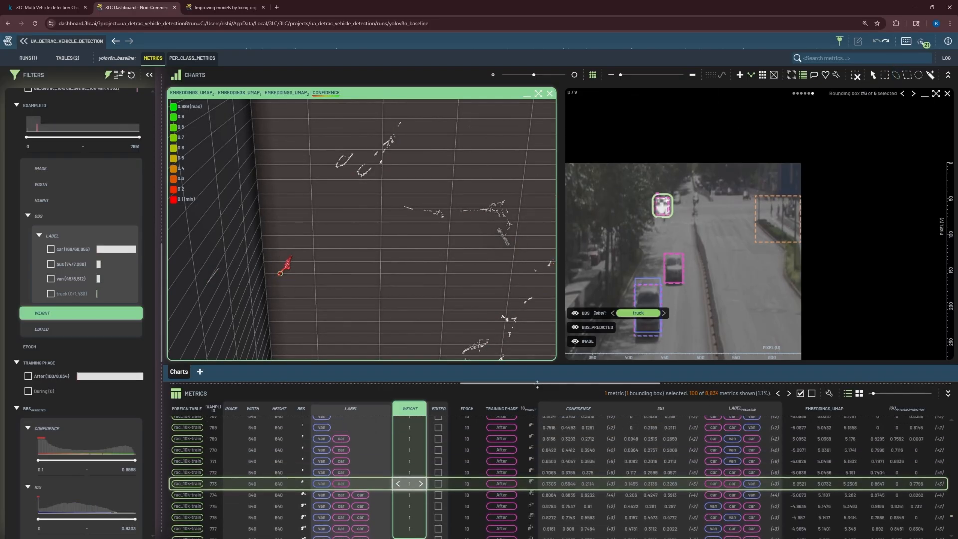
drag(539, 384, 539, 333)
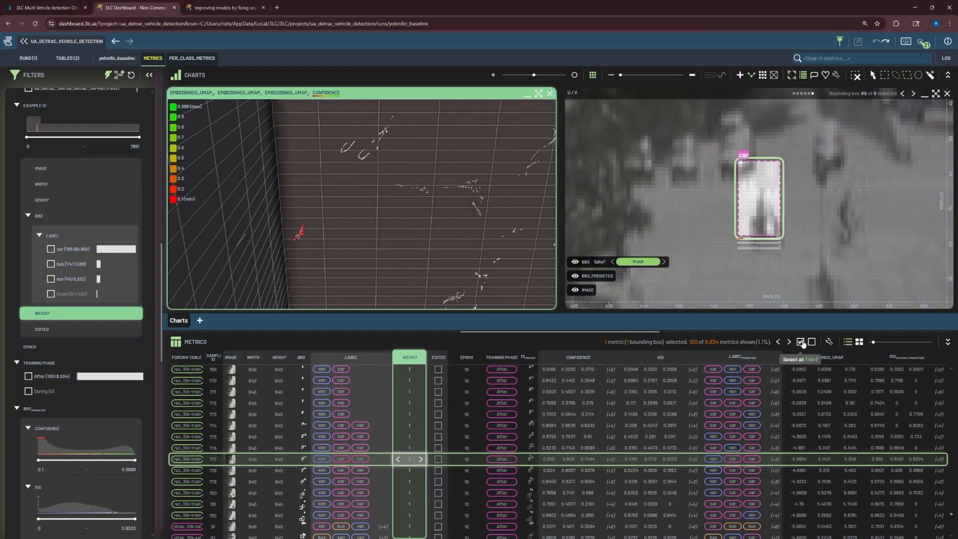
Step: Select all of the lassoed cluster's samples and bulk-set their weight to 0, and change it to 1.2
click(800, 342)
click(416, 374)
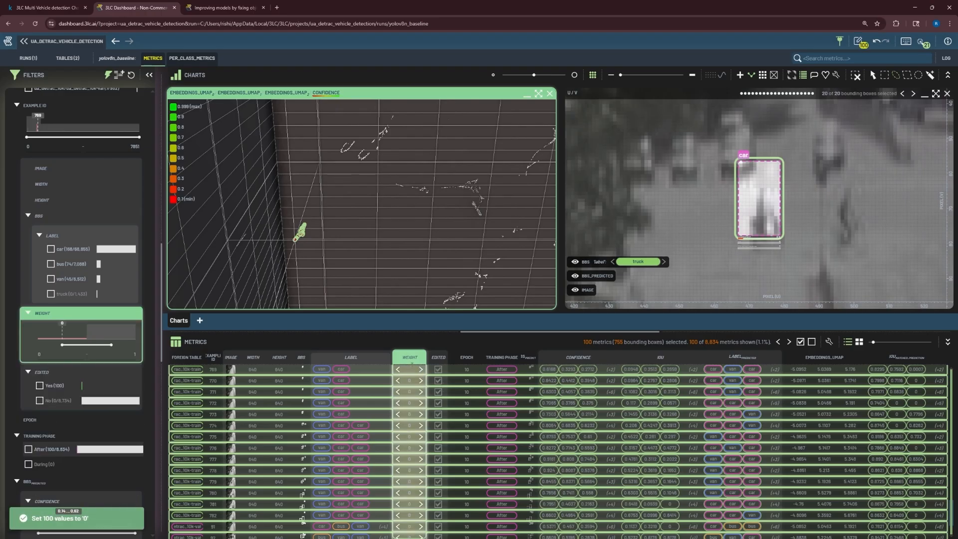
key(Return)
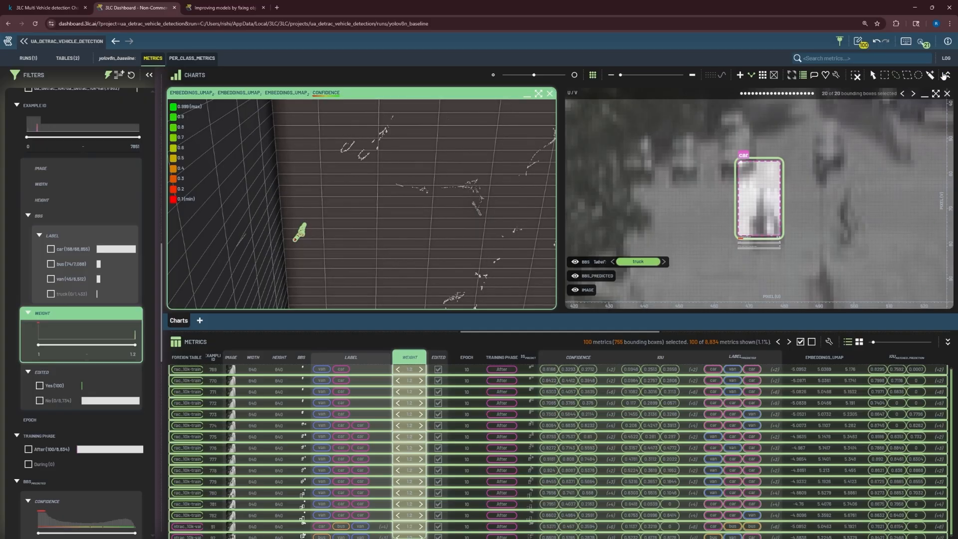
Step: Open the workflow overview and look through the available workflows and what each one creates
click(923, 44)
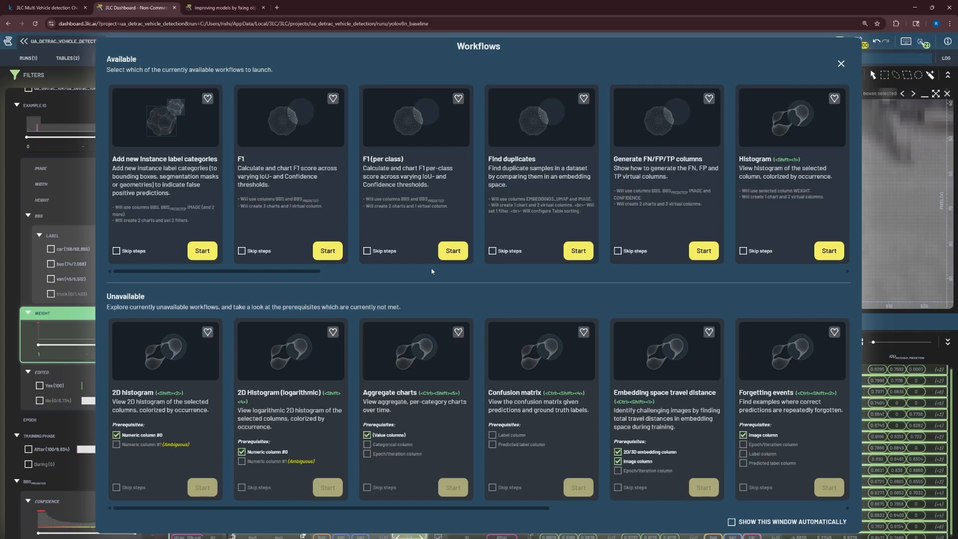
drag(273, 273, 283, 273)
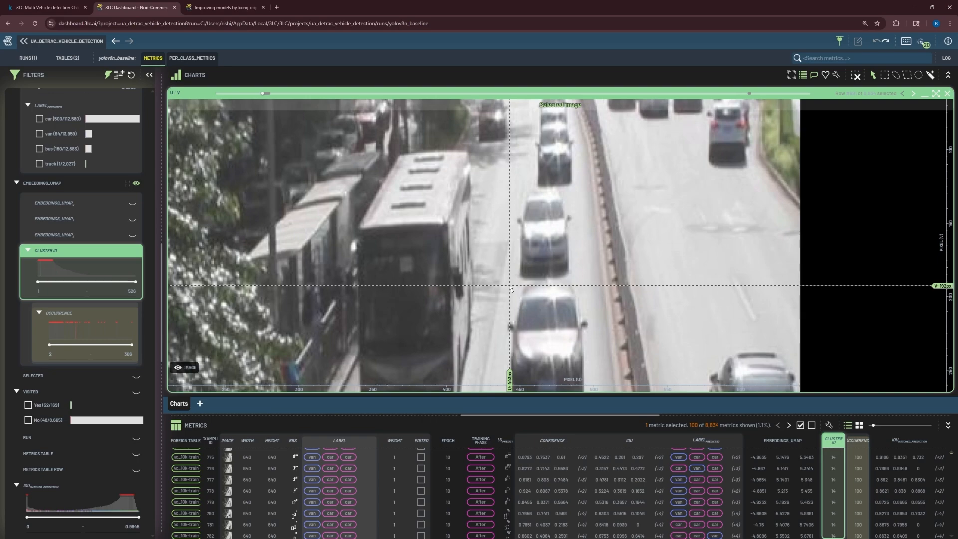
Step: Read the 3LC docs tutorial on fixing object detection labels, from finding missing labels to comparing retrained models, and return to the 3LC Dashboard
click(218, 9)
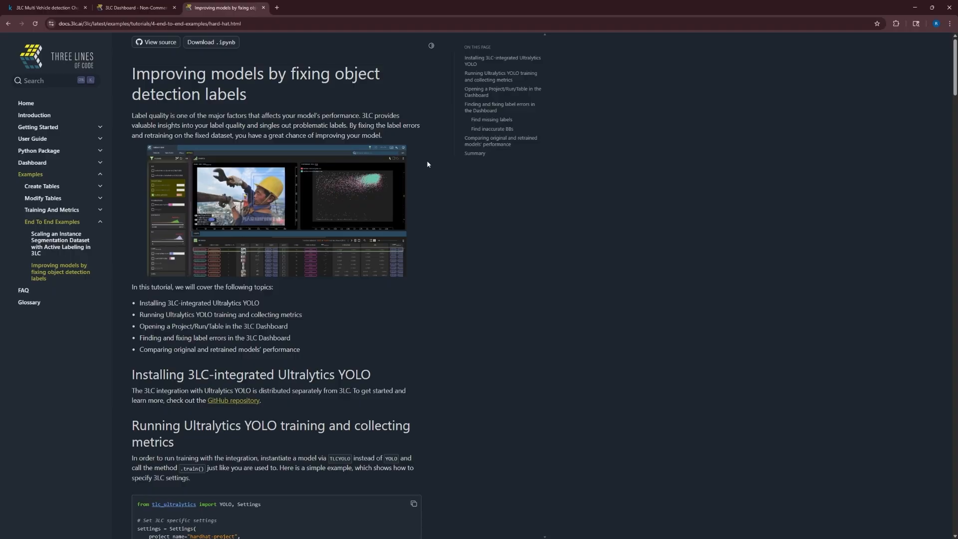
scroll(439, 328, down, 15)
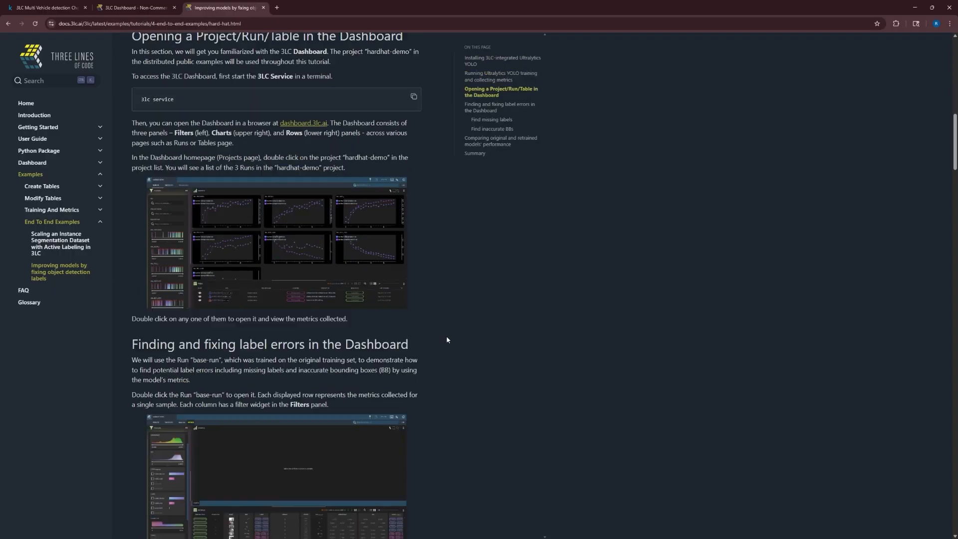
scroll(446, 335, down, 10)
scroll(447, 340, down, 4)
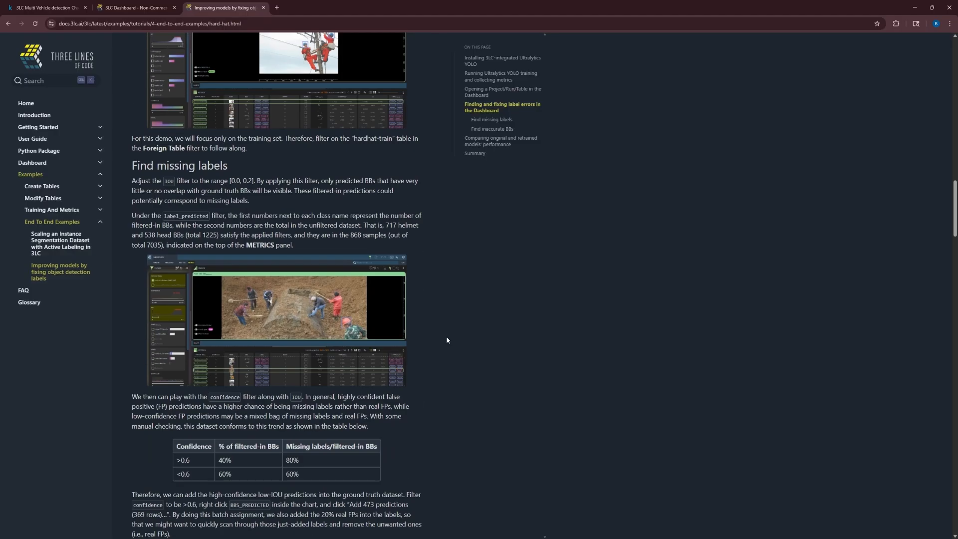
scroll(447, 340, down, 6)
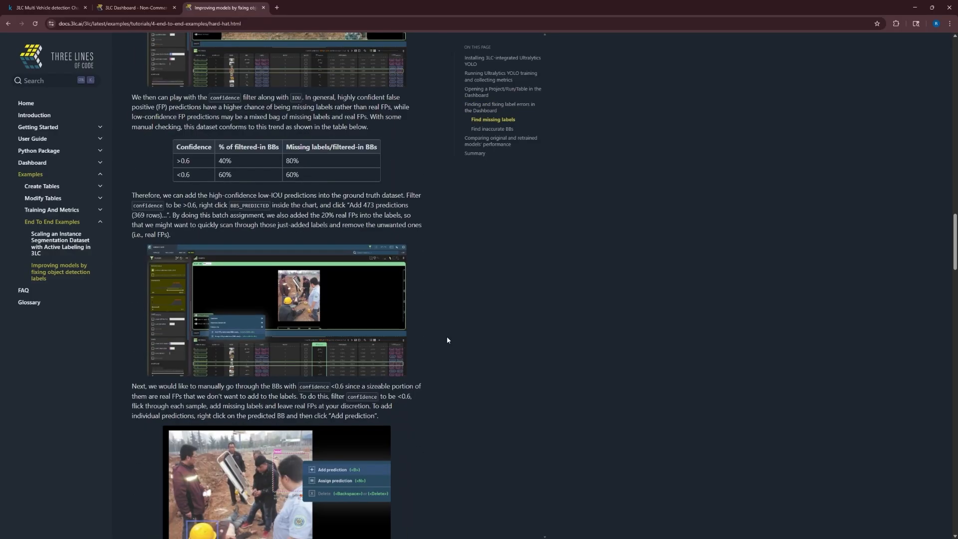
scroll(446, 340, down, 11)
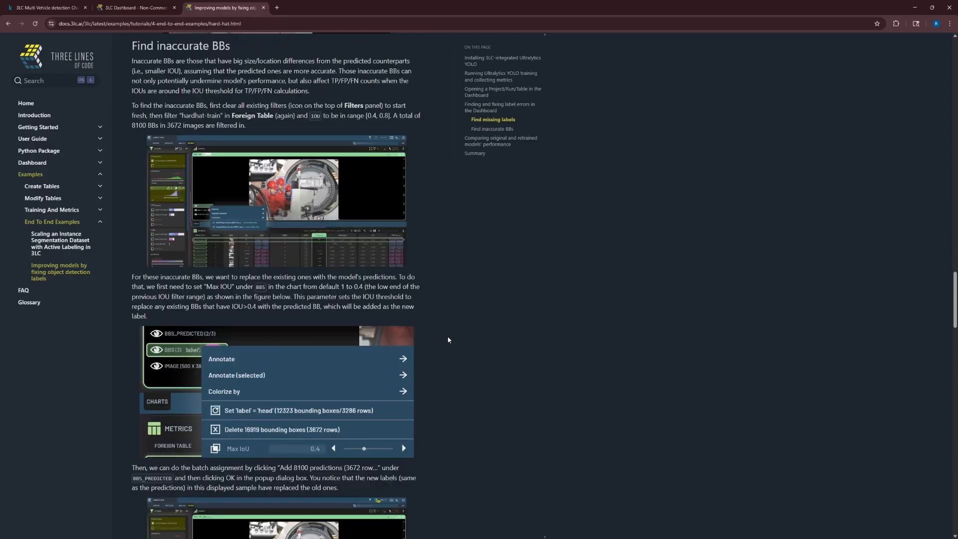
scroll(448, 339, down, 10)
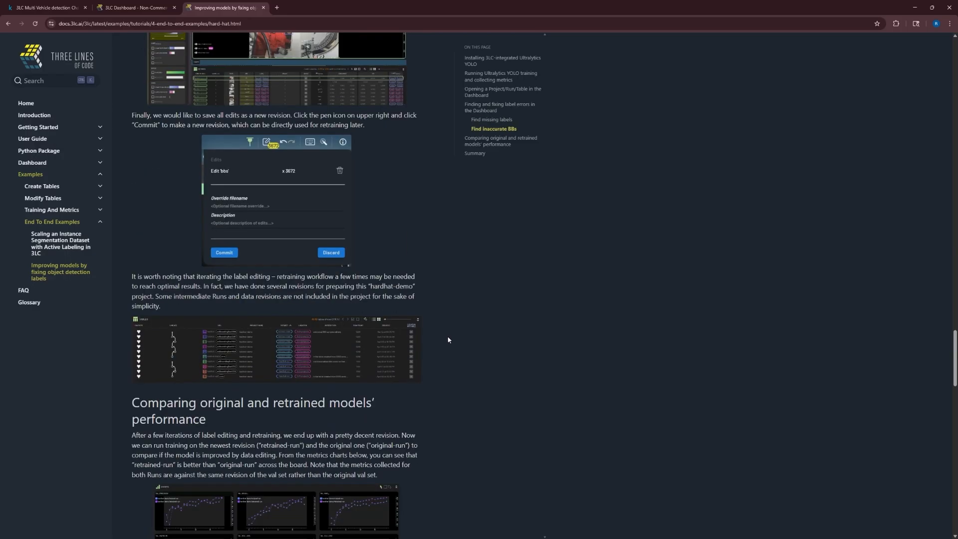
click(134, 8)
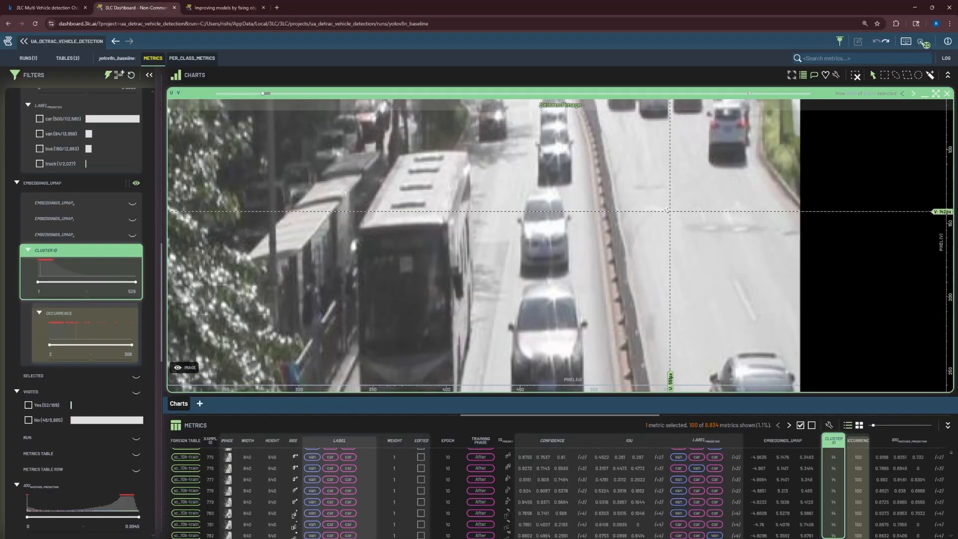
Step: Switch to the Kaggle competition, review its Discussion and Overview pages, and return to the 3LC Dashboard
click(47, 8)
click(395, 79)
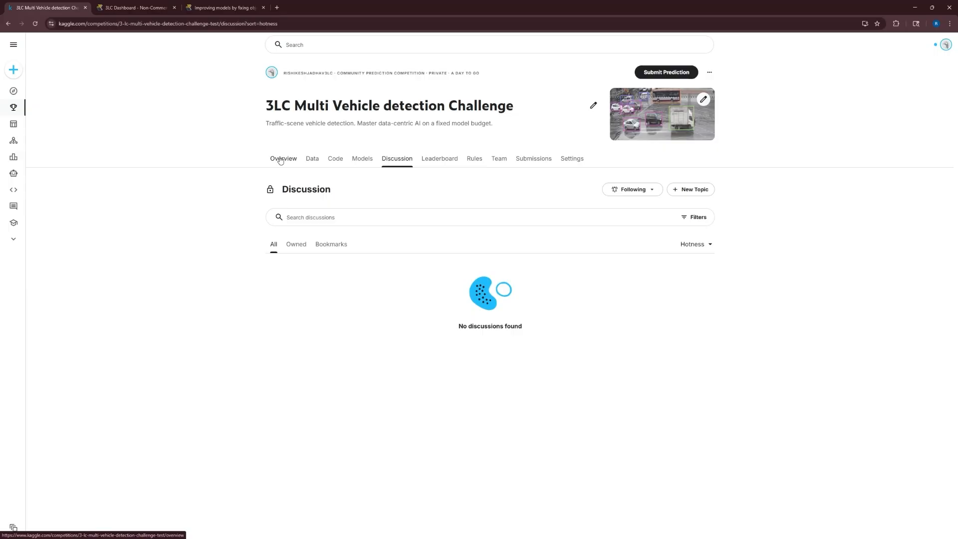
click(281, 159)
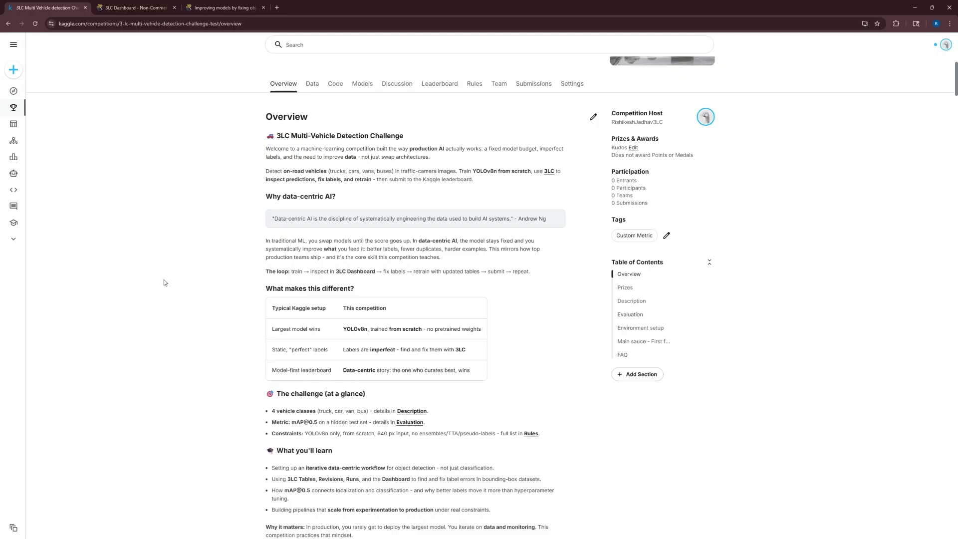
click(153, 7)
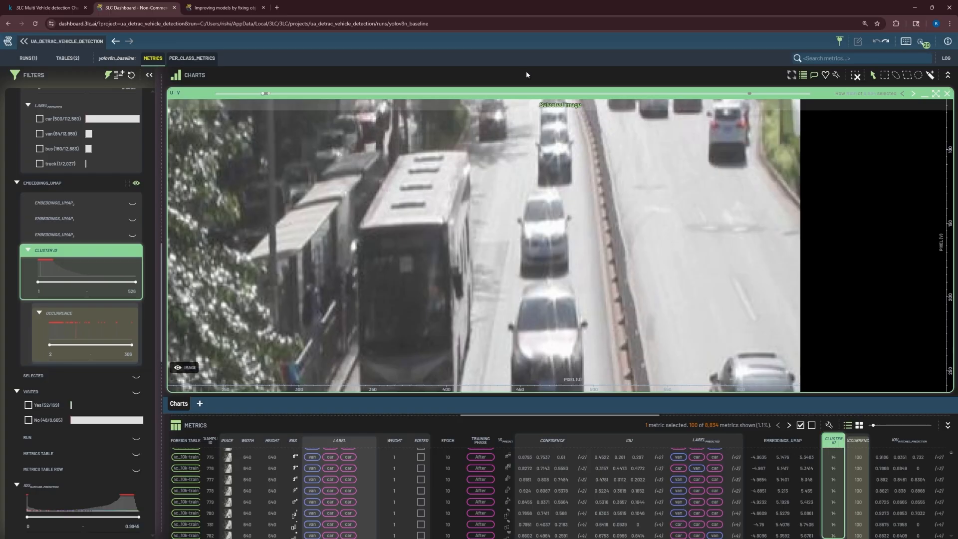